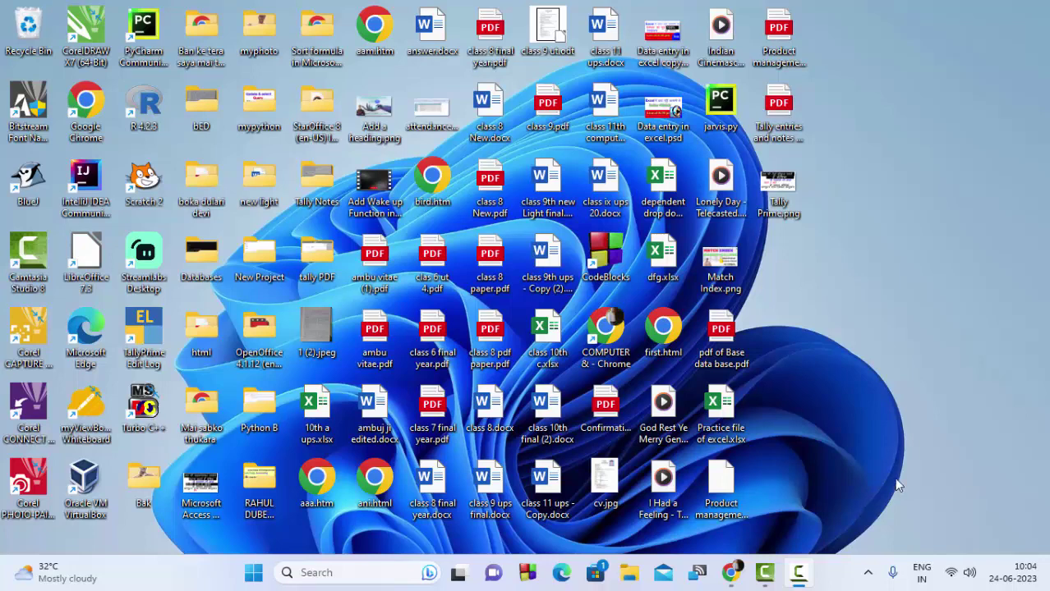
Step: Refresh the Windows desktop three times from its right-click menu
right_click(887, 132)
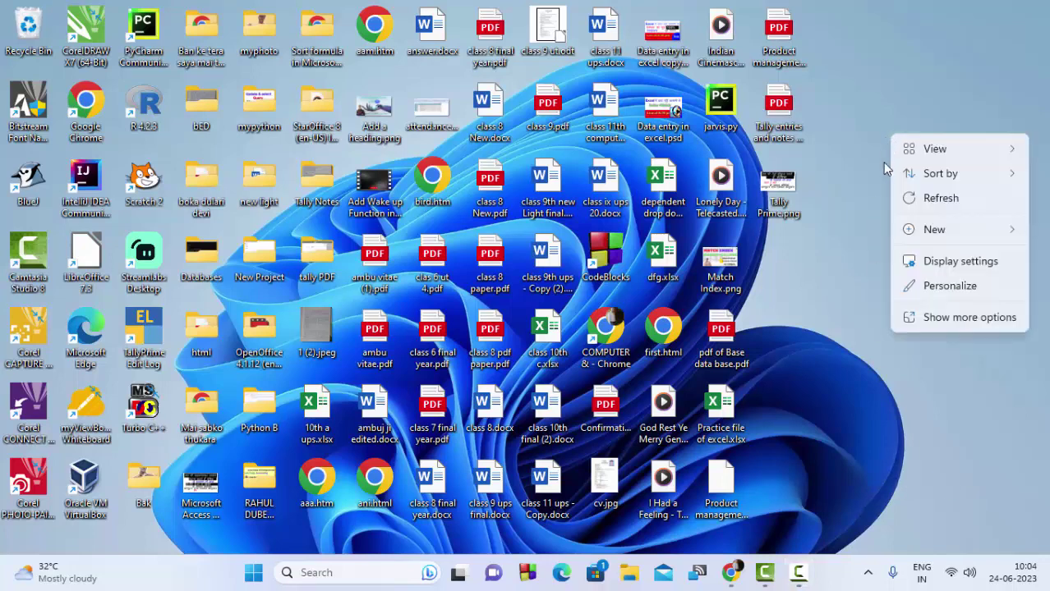
click(910, 198)
right_click(912, 202)
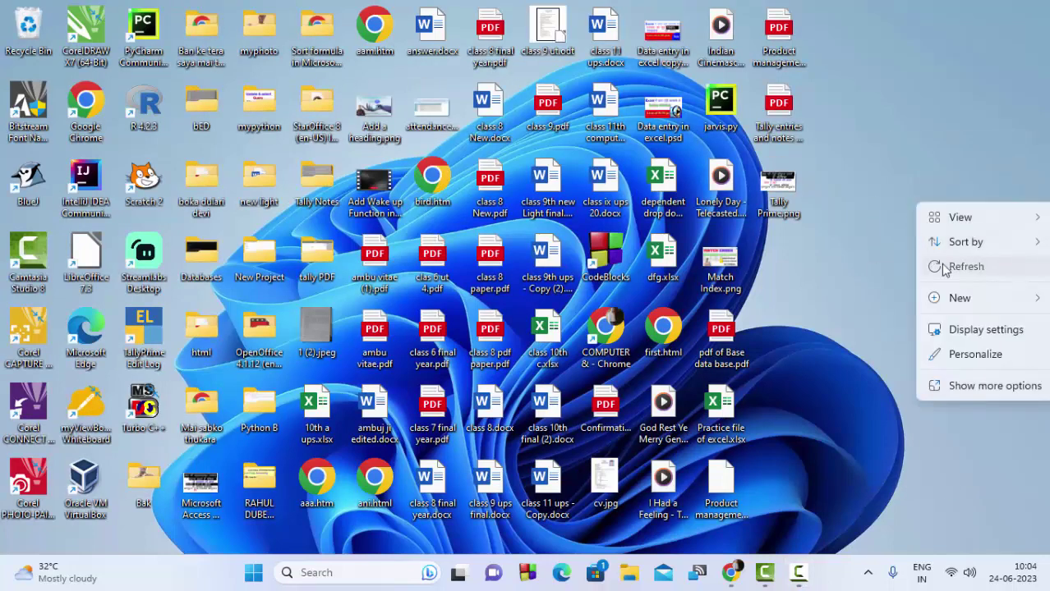
click(933, 266)
right_click(930, 212)
click(896, 275)
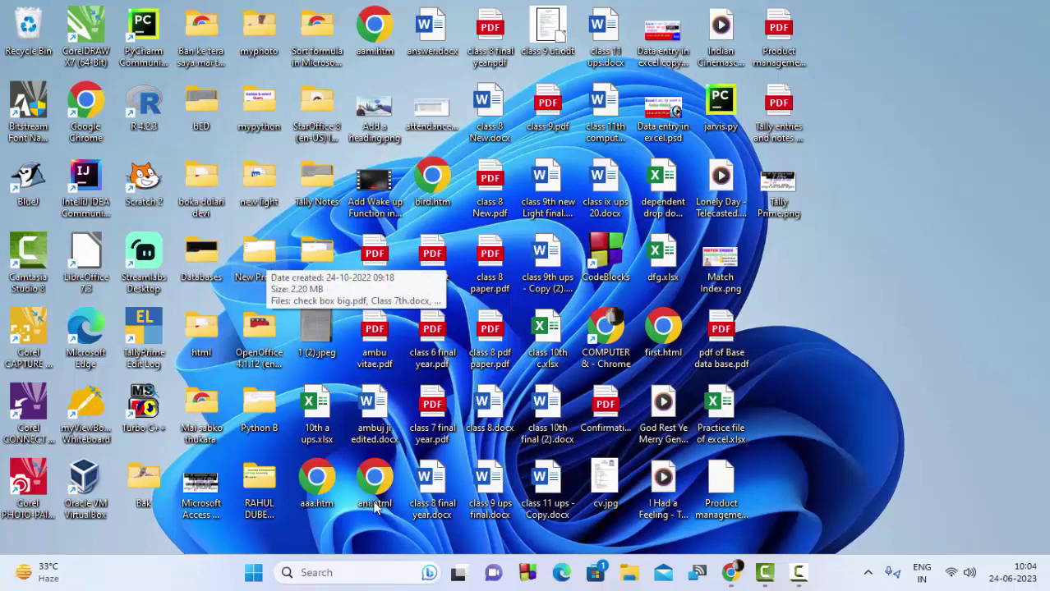
Step: Launch Microsoft Access by searching 'acc' from the Start menu
click(253, 573)
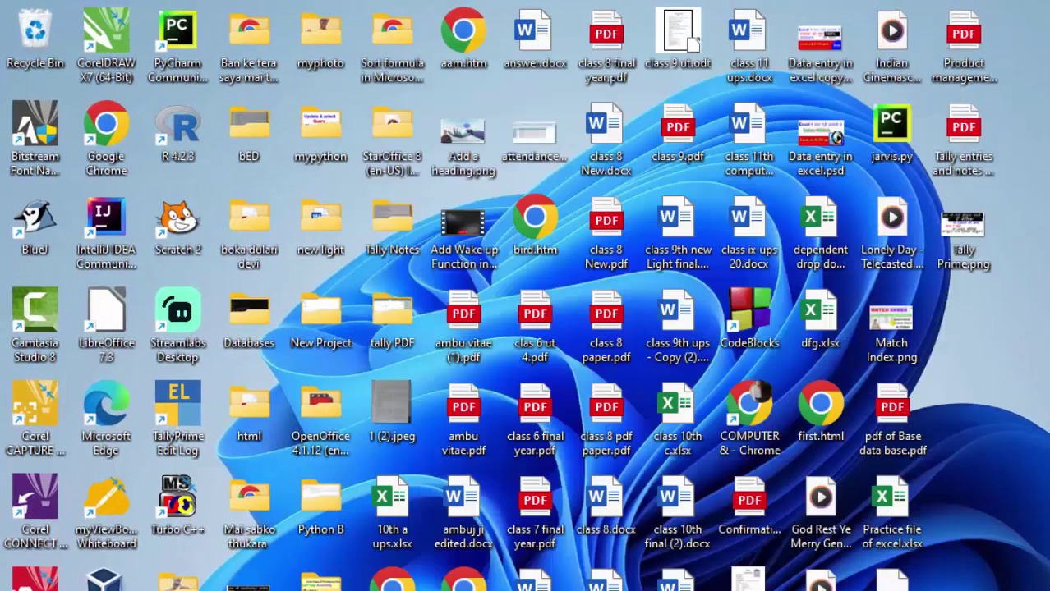
text(acc)
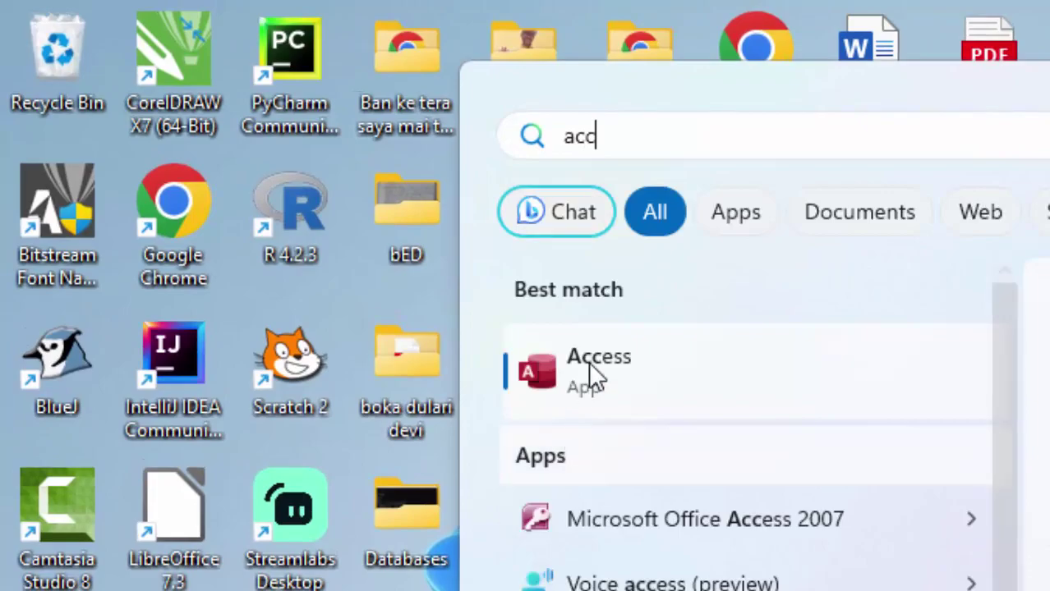
click(601, 354)
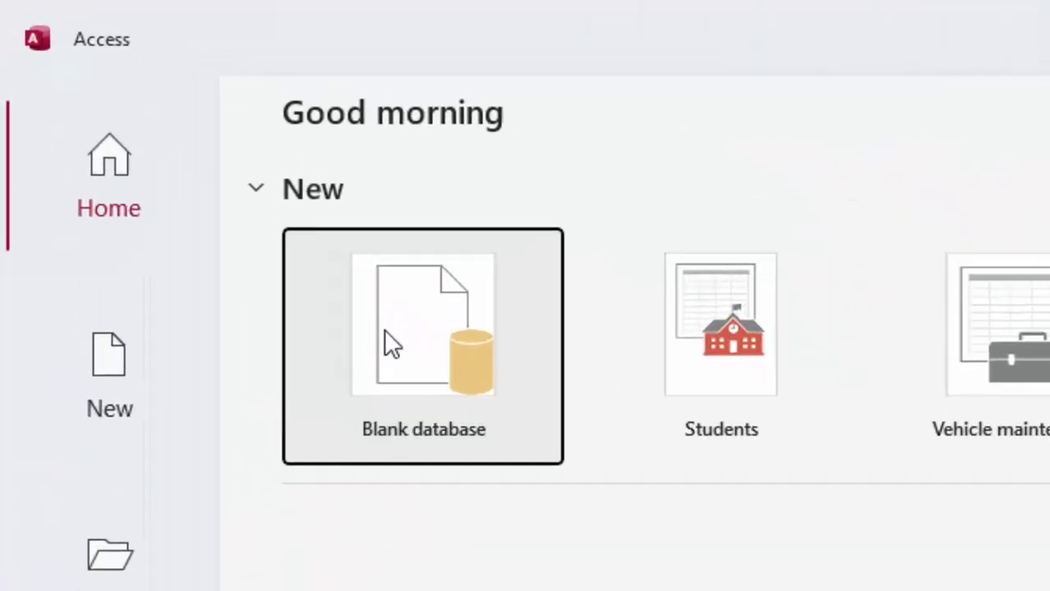
Step: Create the blank database Database130.accdb and bring up the table view options
click(279, 177)
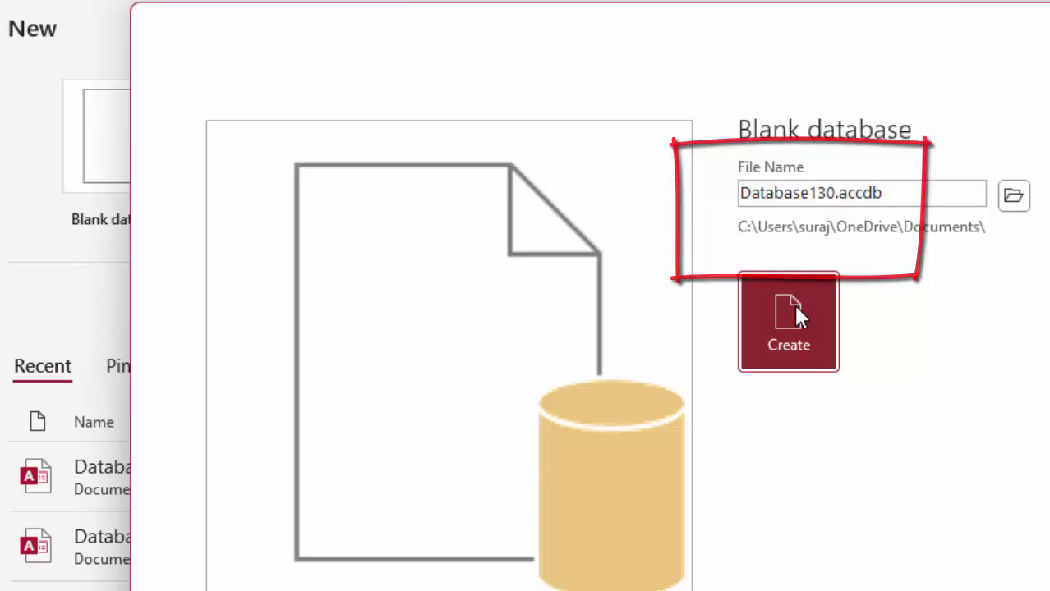
click(795, 311)
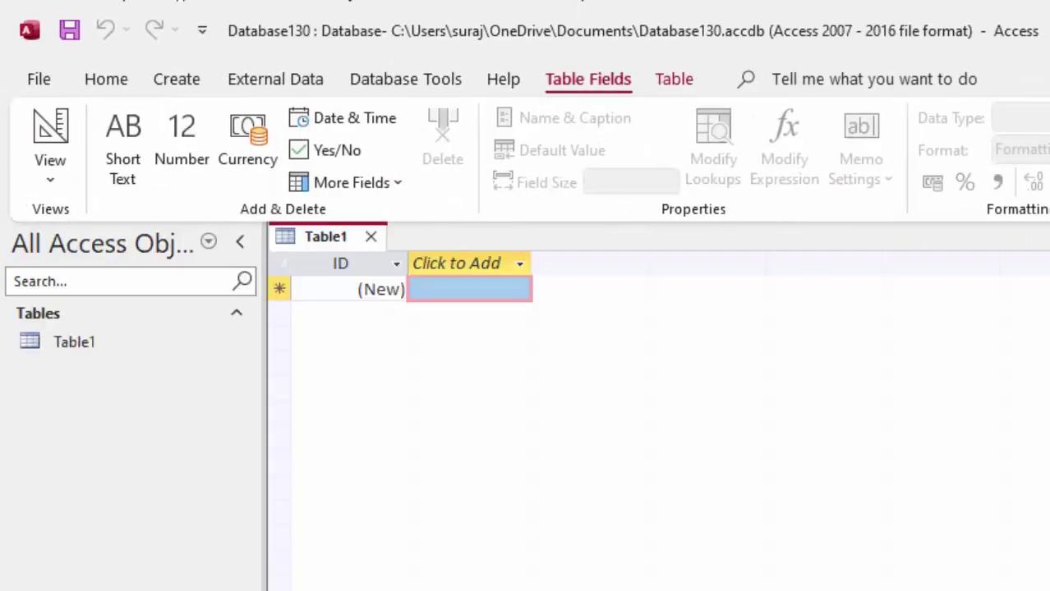
click(64, 177)
Step: Switch Table1 to Design View and save it as StudentD
click(86, 288)
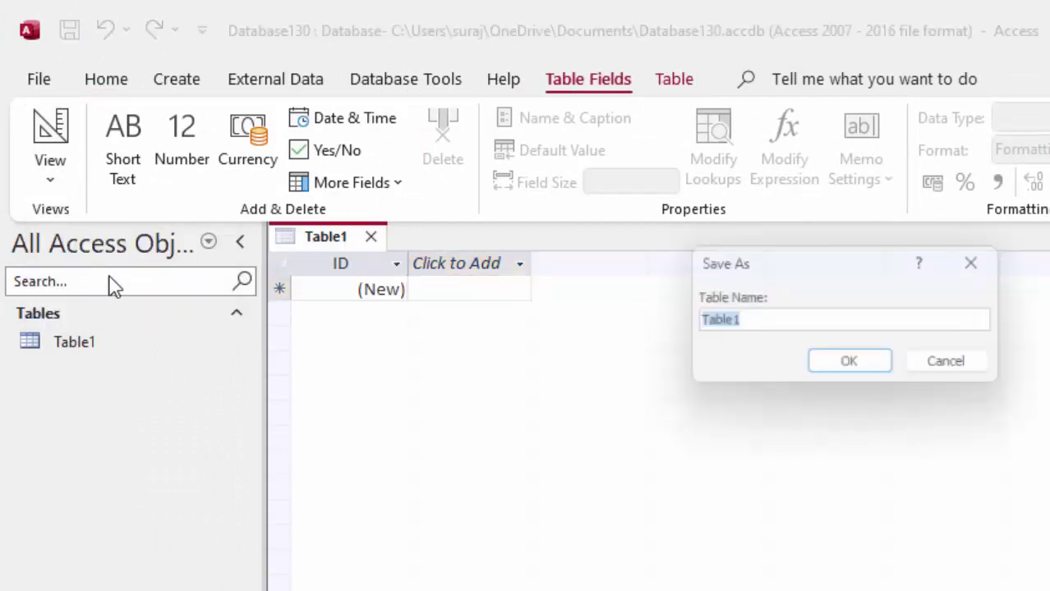
key(BackSpace)
text(StudentD)
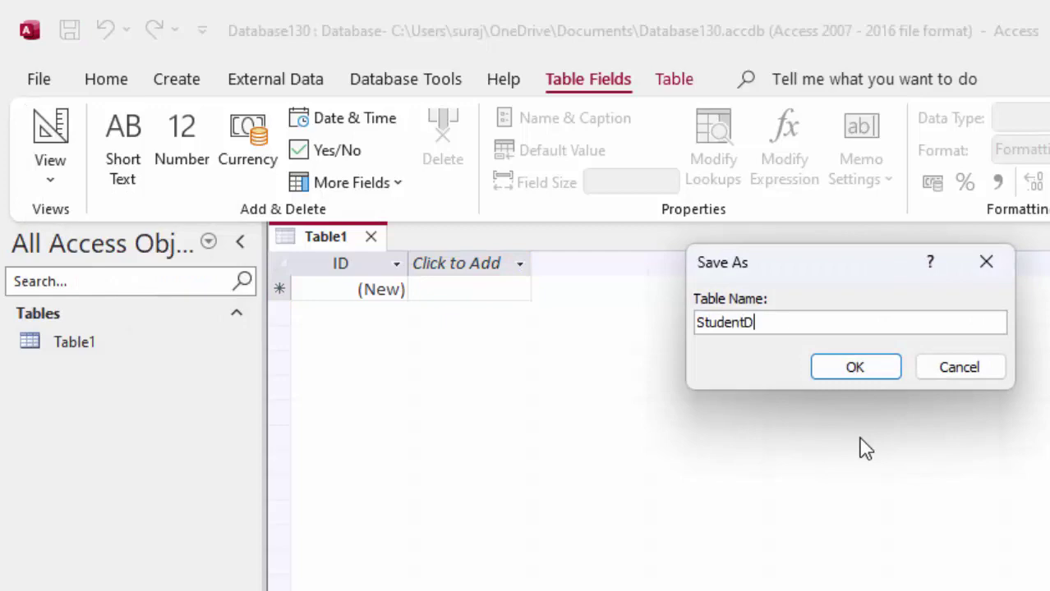
key(Return)
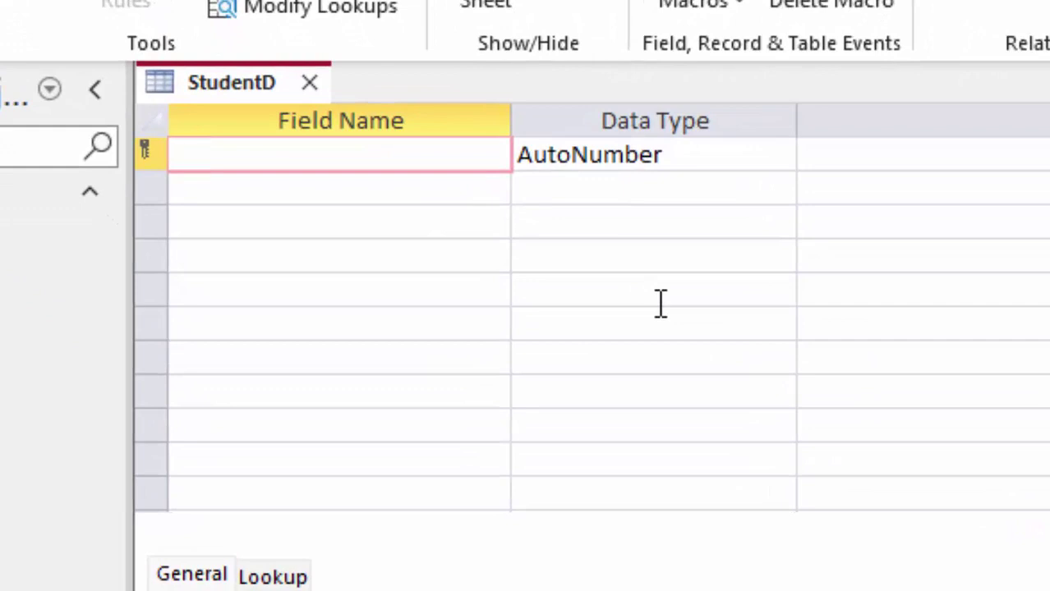
Step: Add the Roll_number AutoNumber key and a Name_of_students Short Text field
text(Roll_)
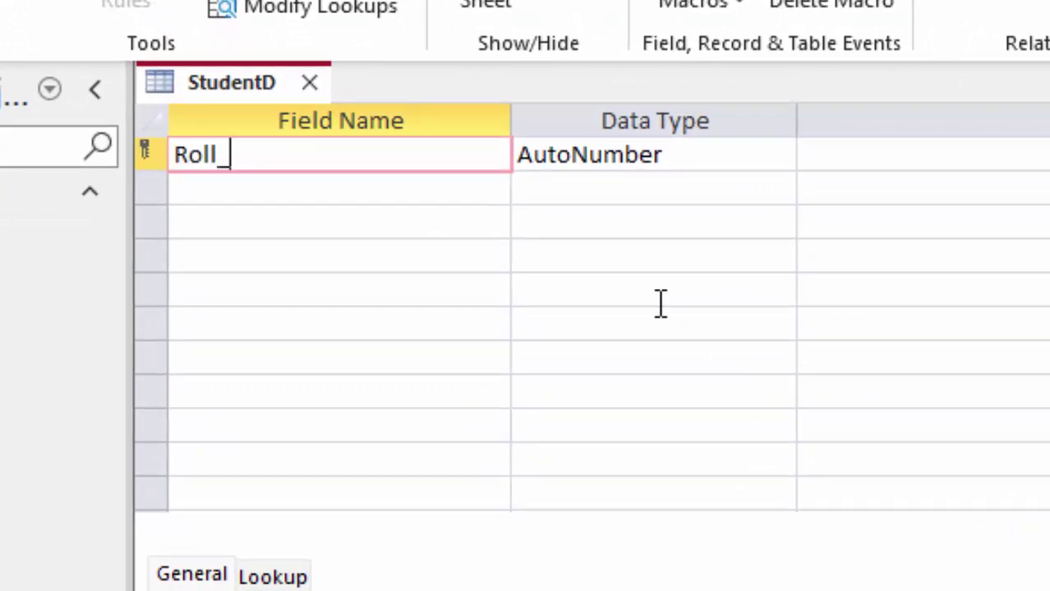
text(number)
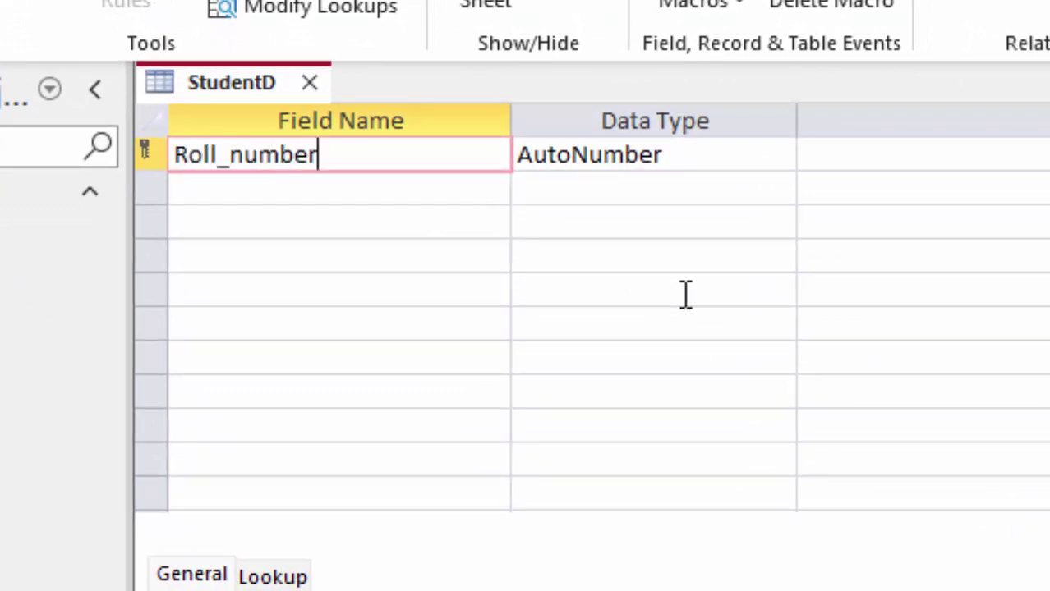
click(239, 192)
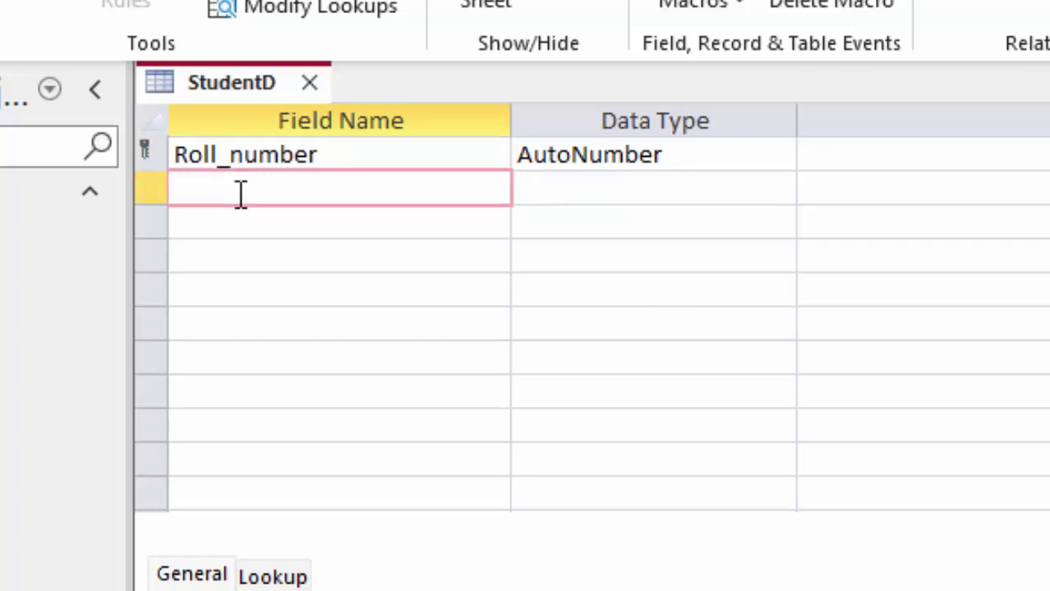
text(Name_of)
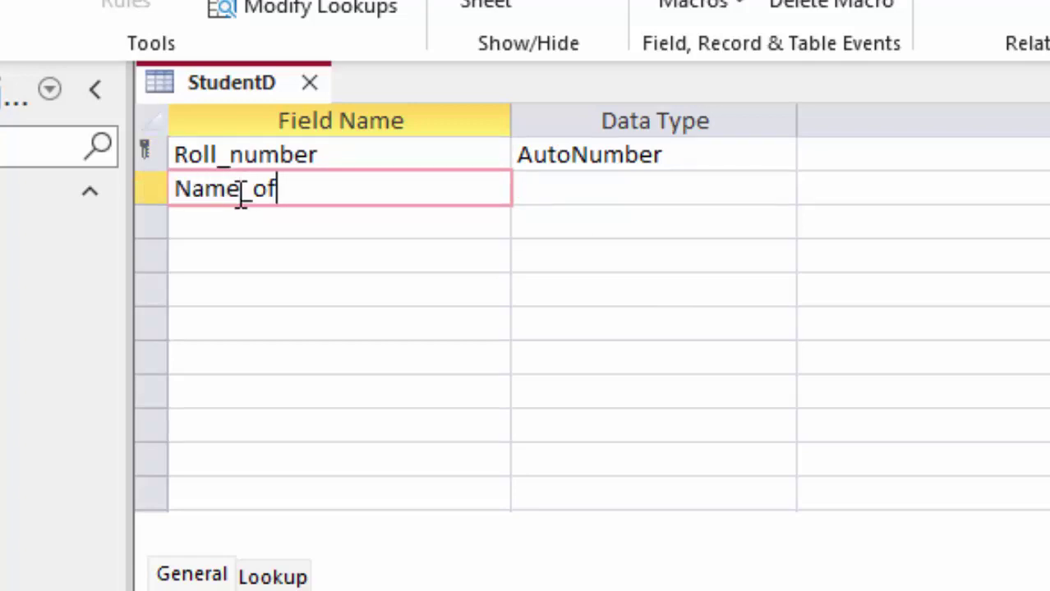
text(_stude)
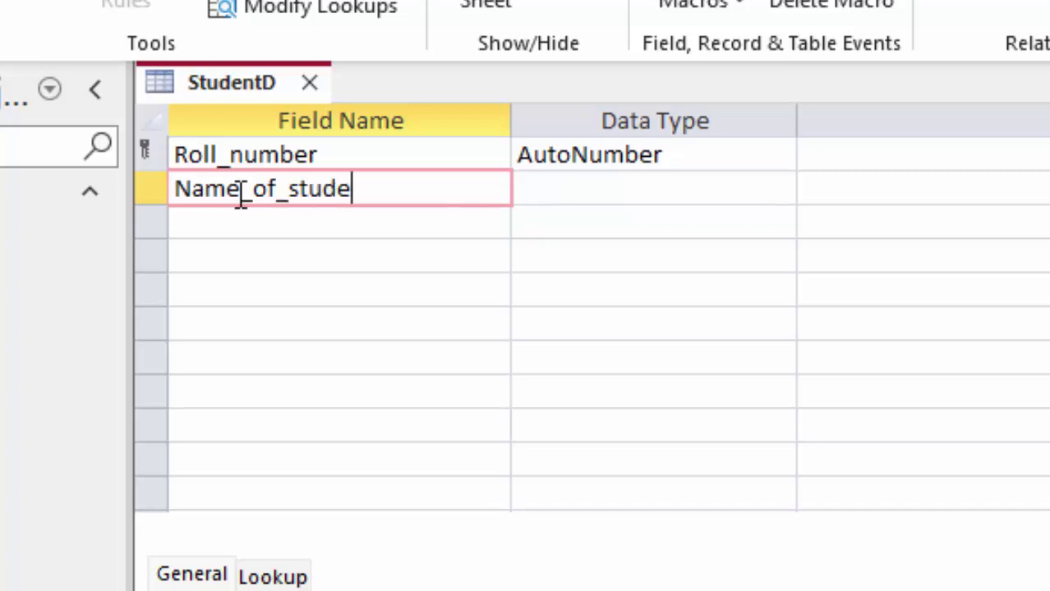
text(nts)
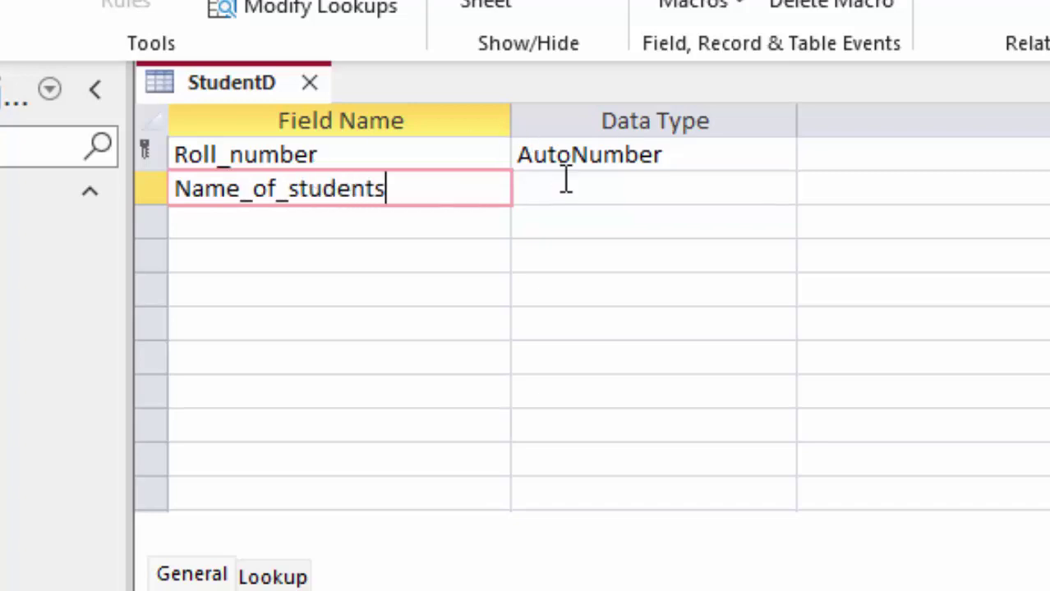
click(564, 181)
click(305, 216)
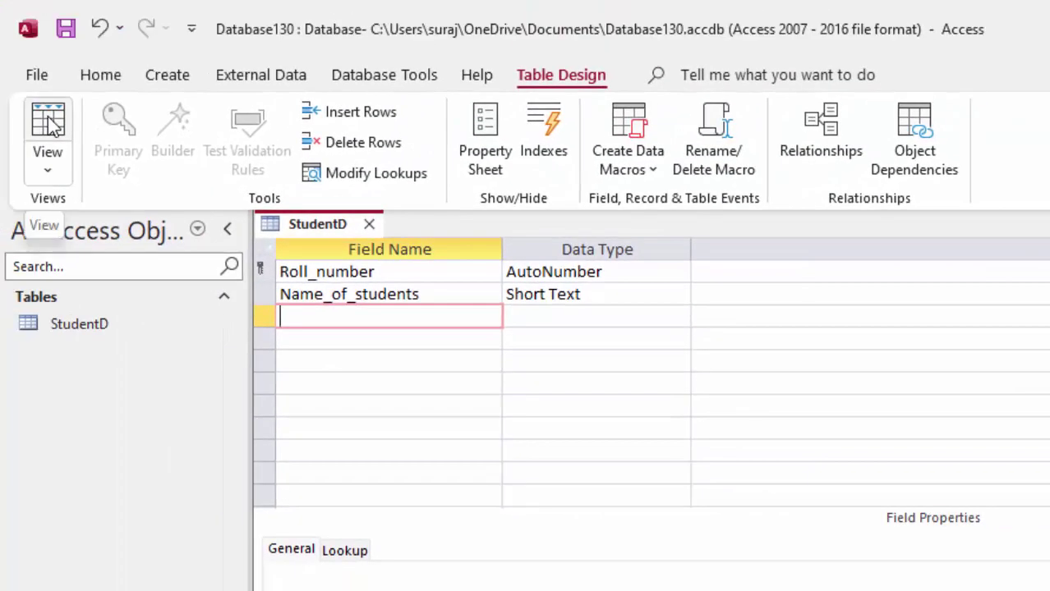
Step: Save StudentD, switch to Datasheet View, and widen the Roll_number and Name_of_students columns
click(51, 123)
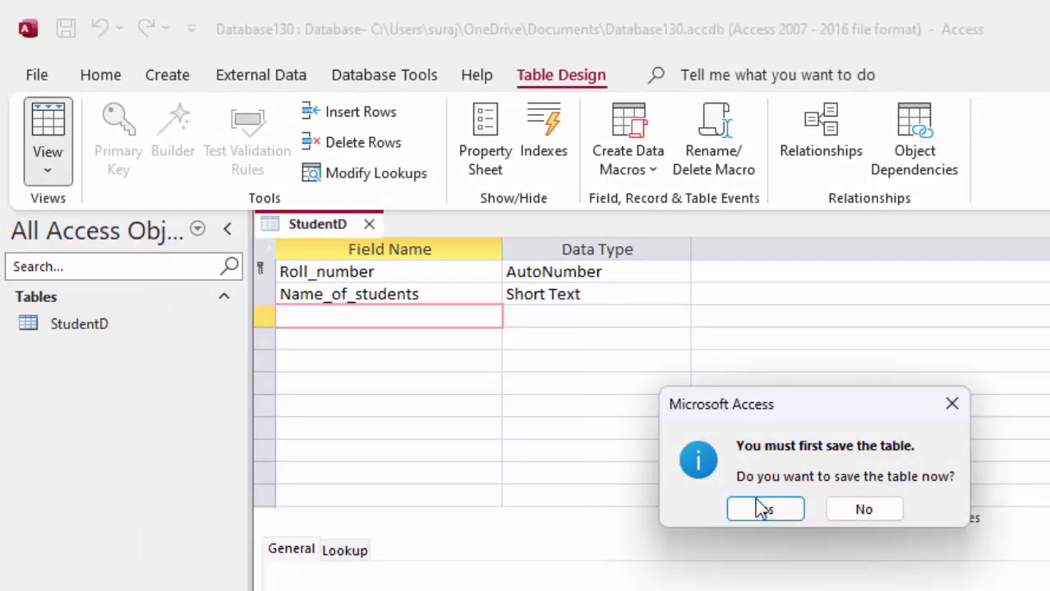
click(757, 503)
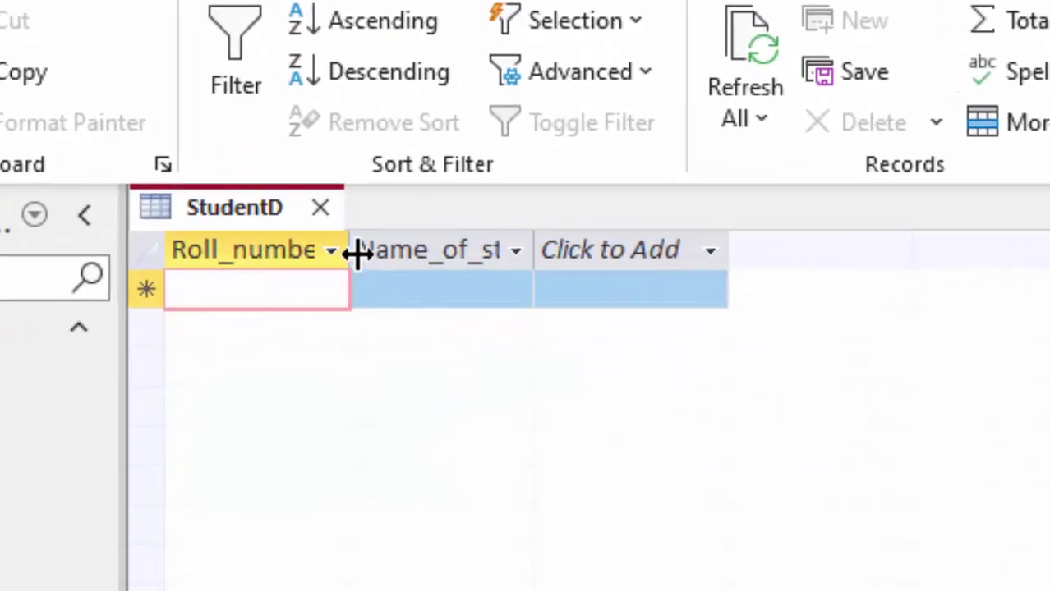
drag(355, 250, 436, 354)
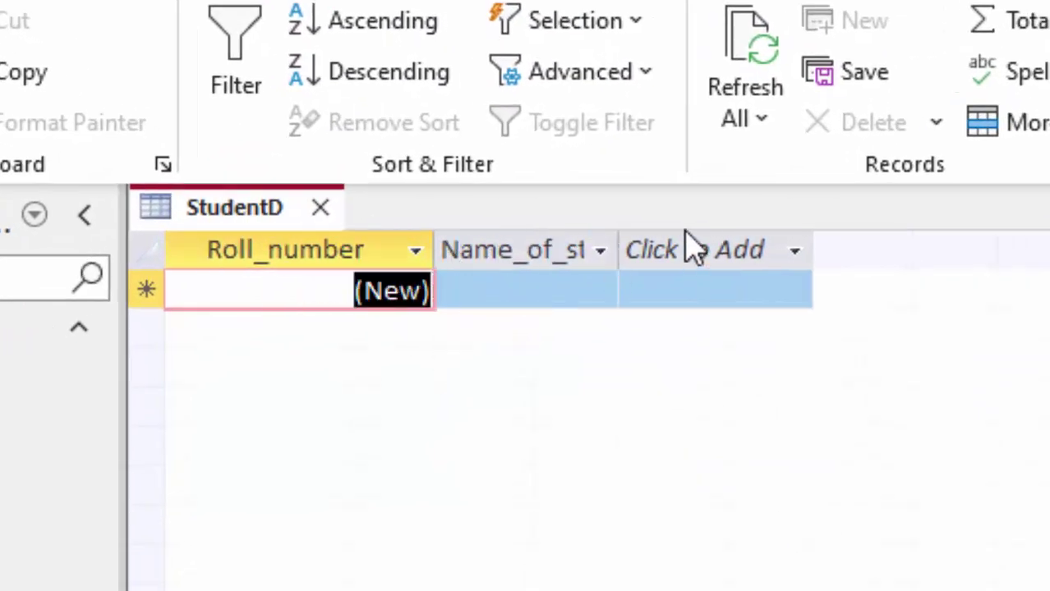
drag(620, 238, 732, 271)
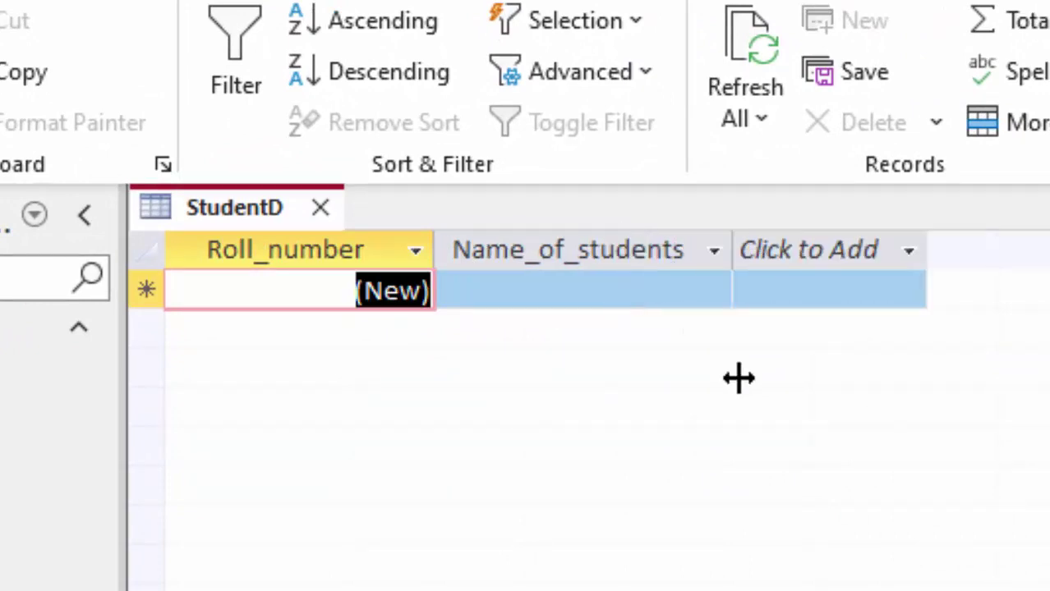
Step: Enter the first three student names as new StudentD records
click(520, 294)
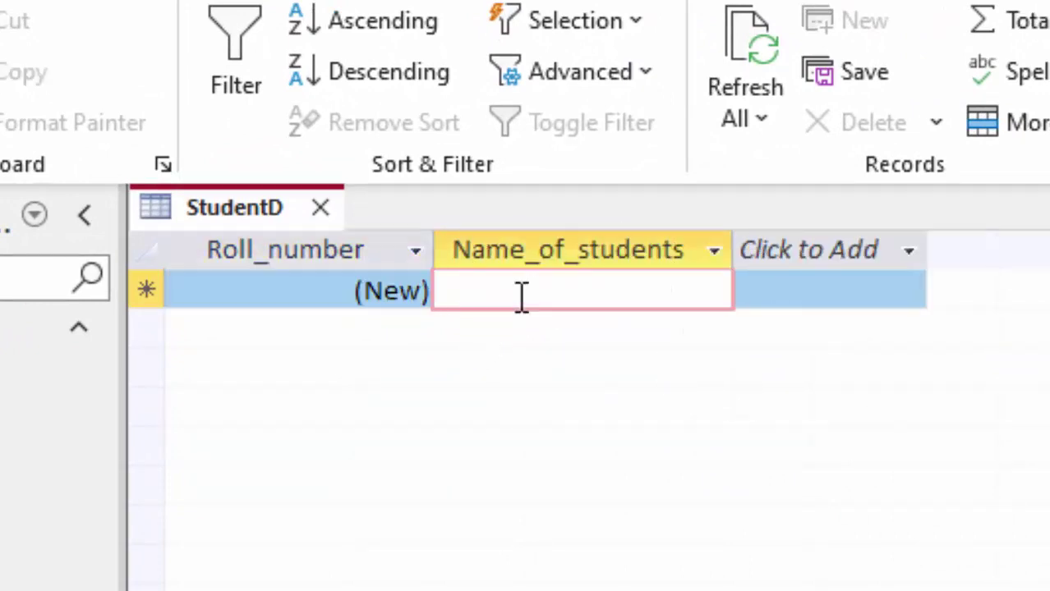
text(Sac)
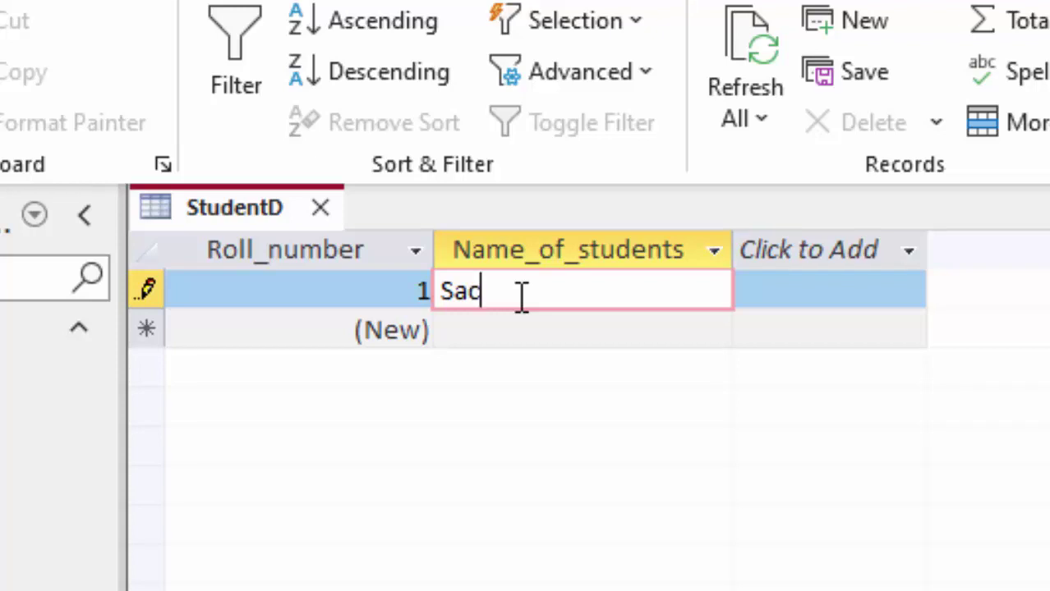
text(hin)
key(Tab)
key(Tab)
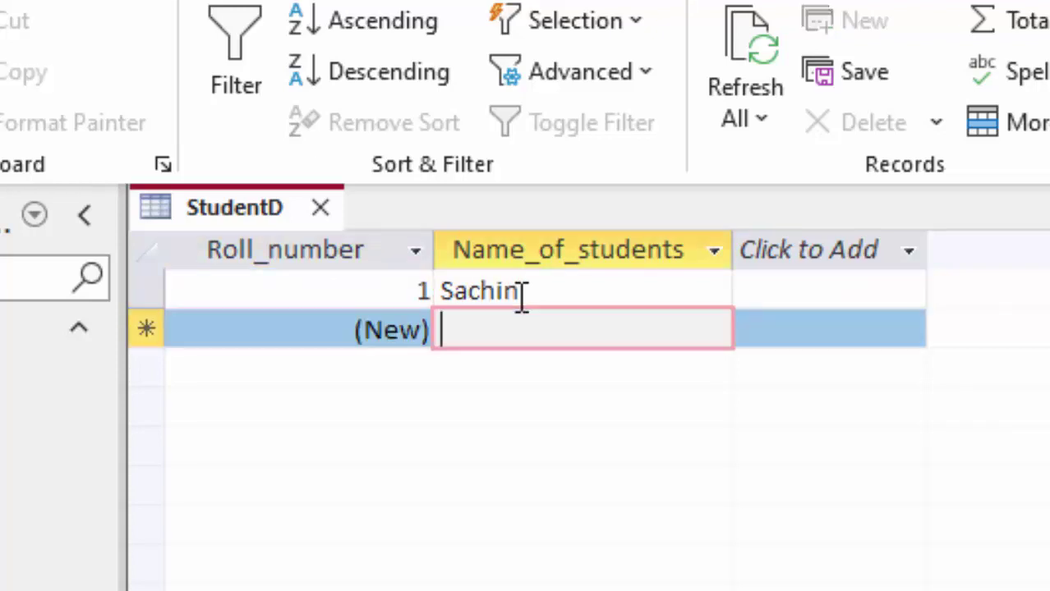
text(Mohan)
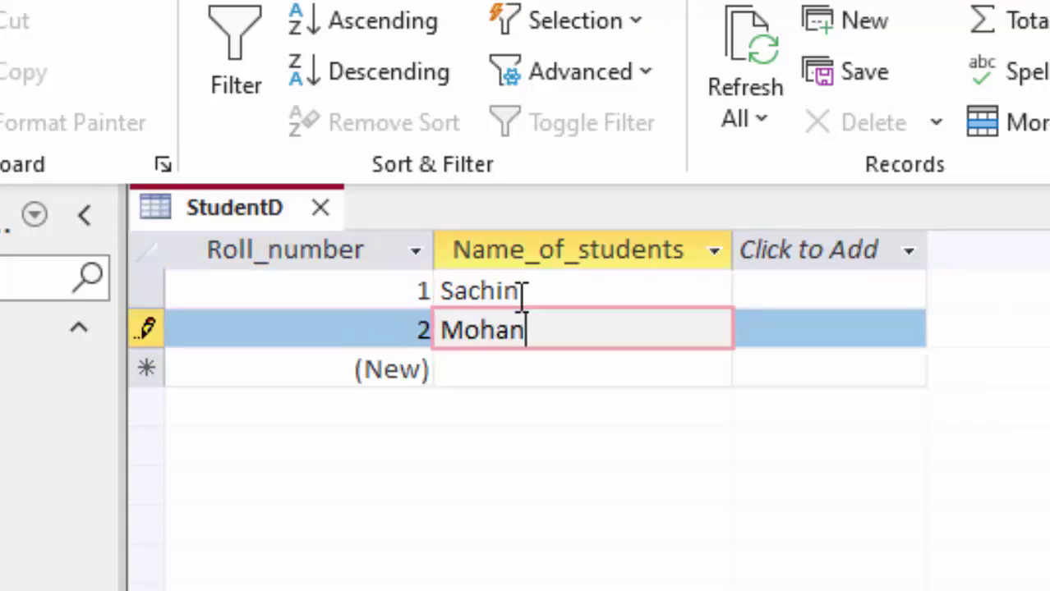
key(Tab)
key(Tab)
text(S)
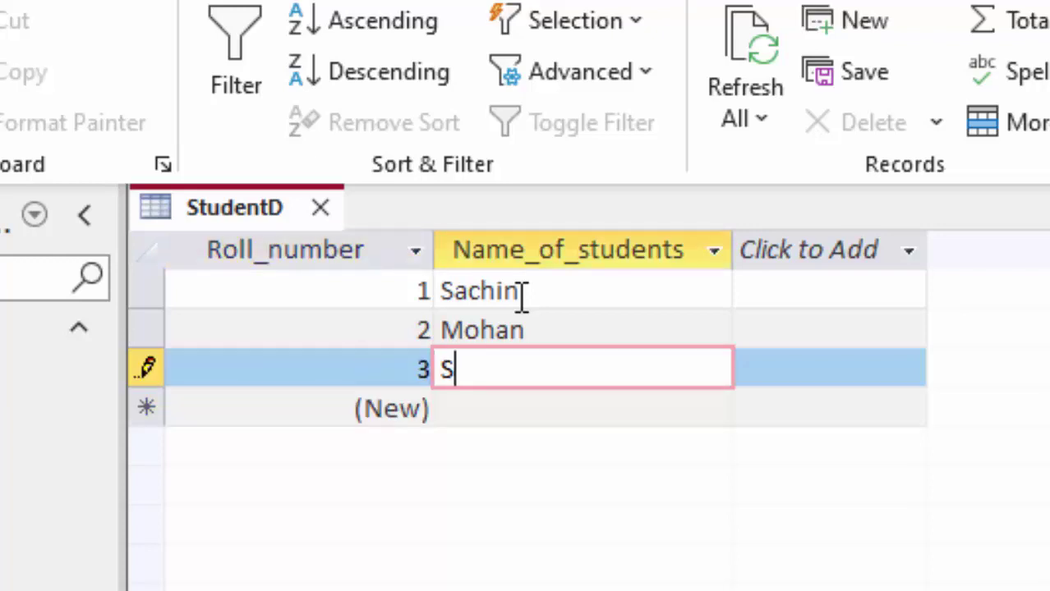
text(ohan)
key(Tab)
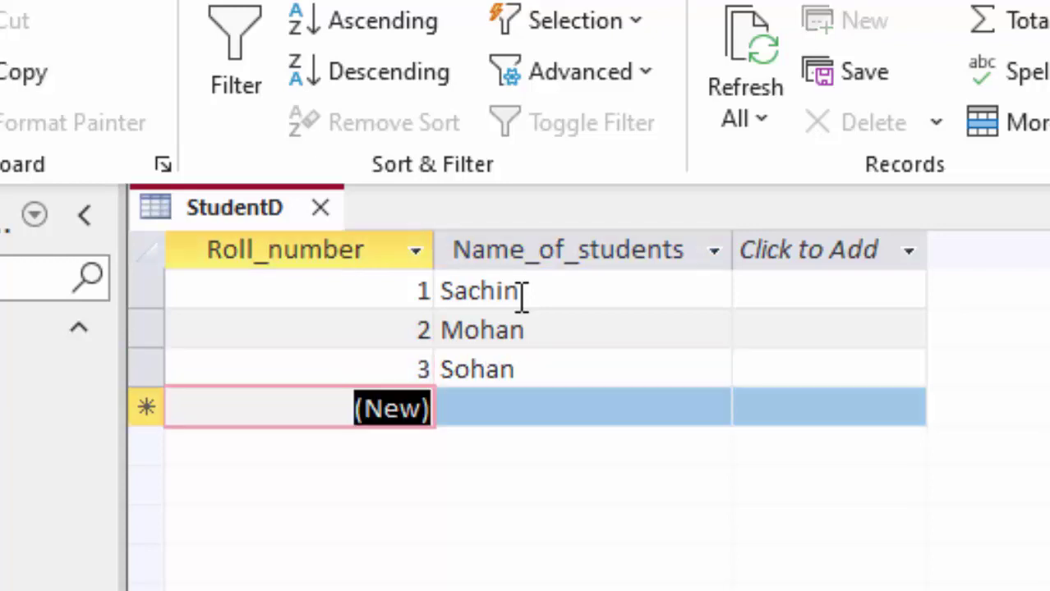
key(Tab)
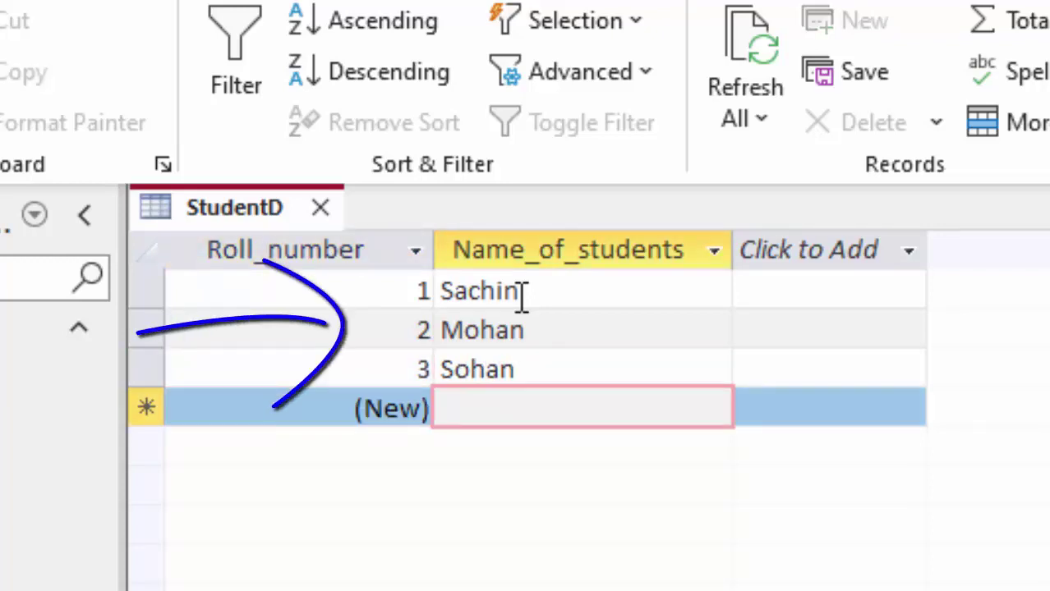
Step: Enter three more student names to complete records 4 to 6
text(Gaurav)
key(Tab)
key(Tab)
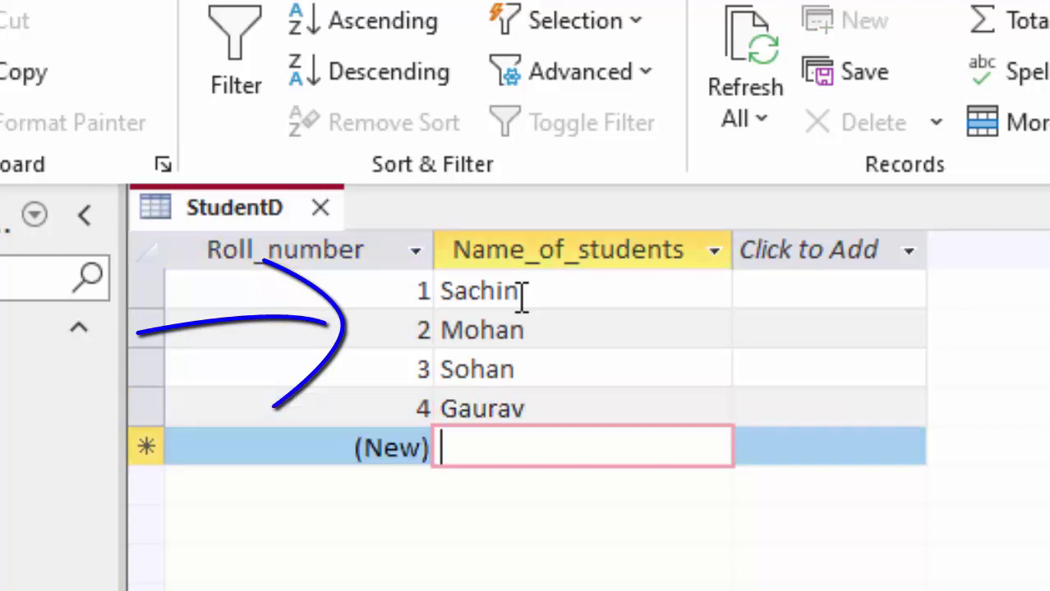
text(Rajesh)
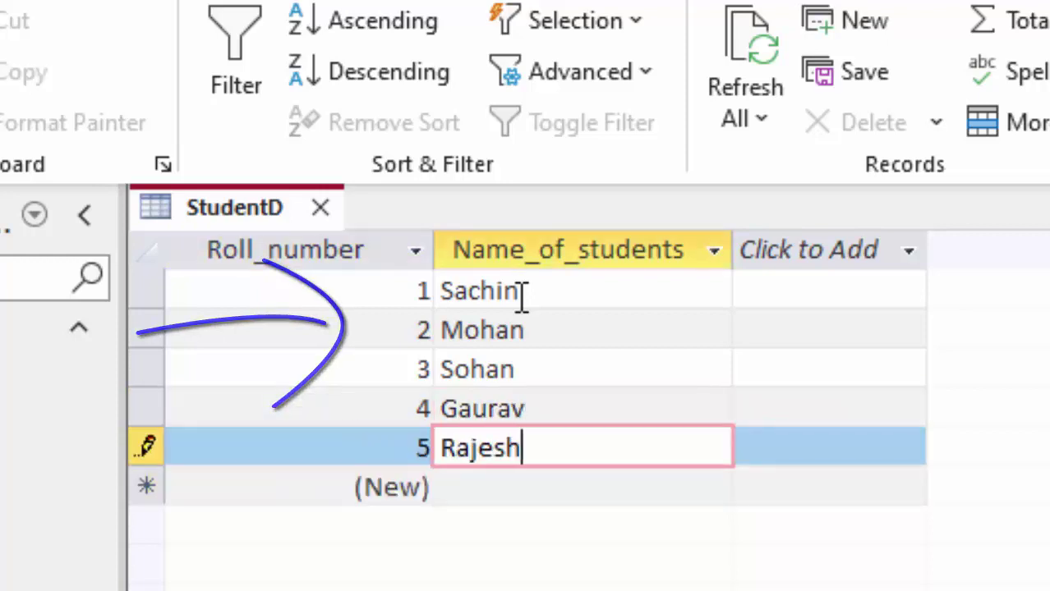
key(Tab)
key(Tab)
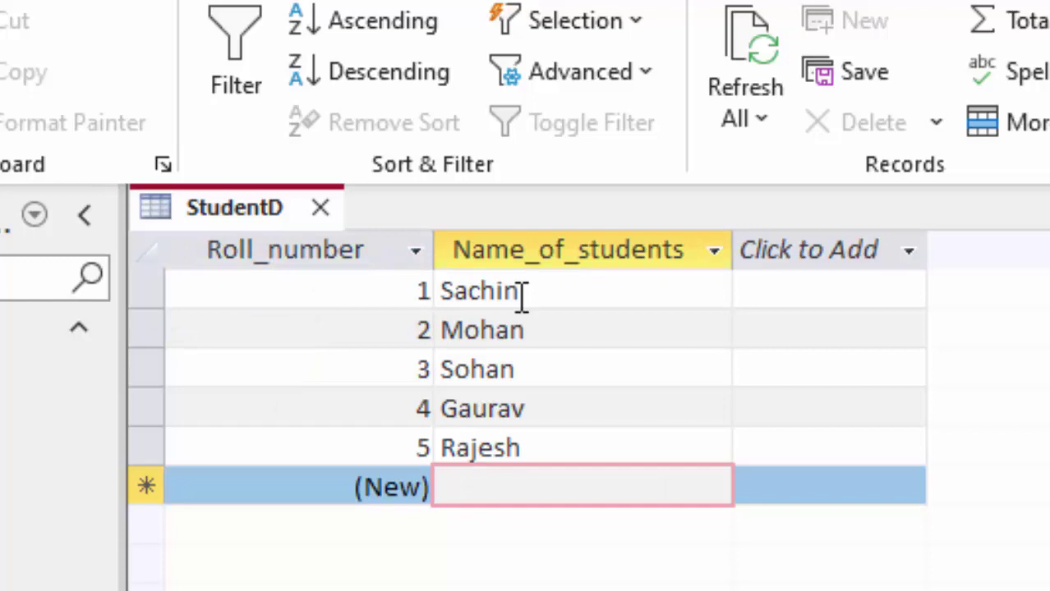
text(Amit)
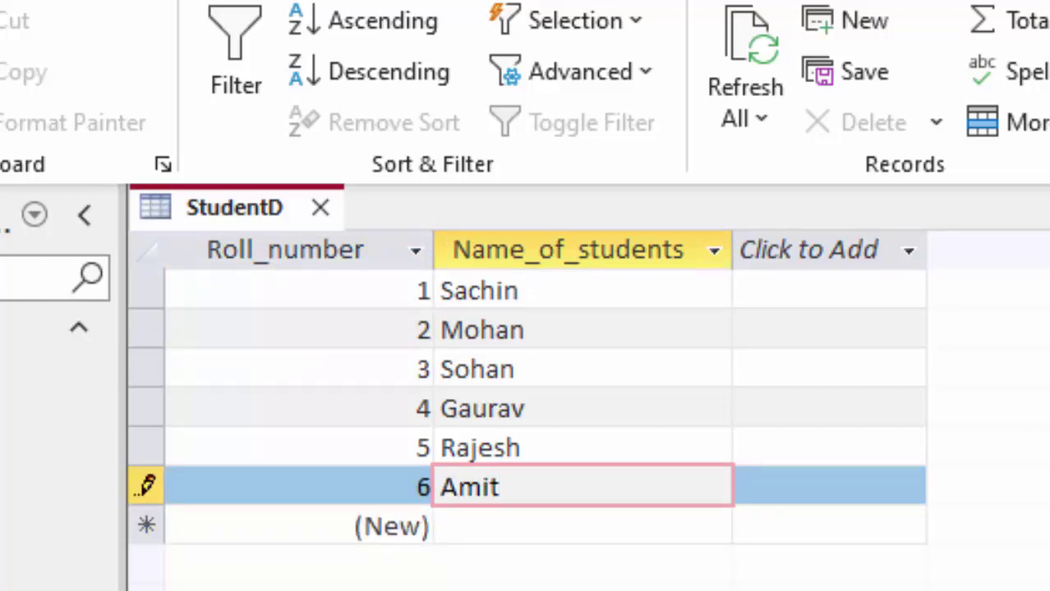
double_click(469, 488)
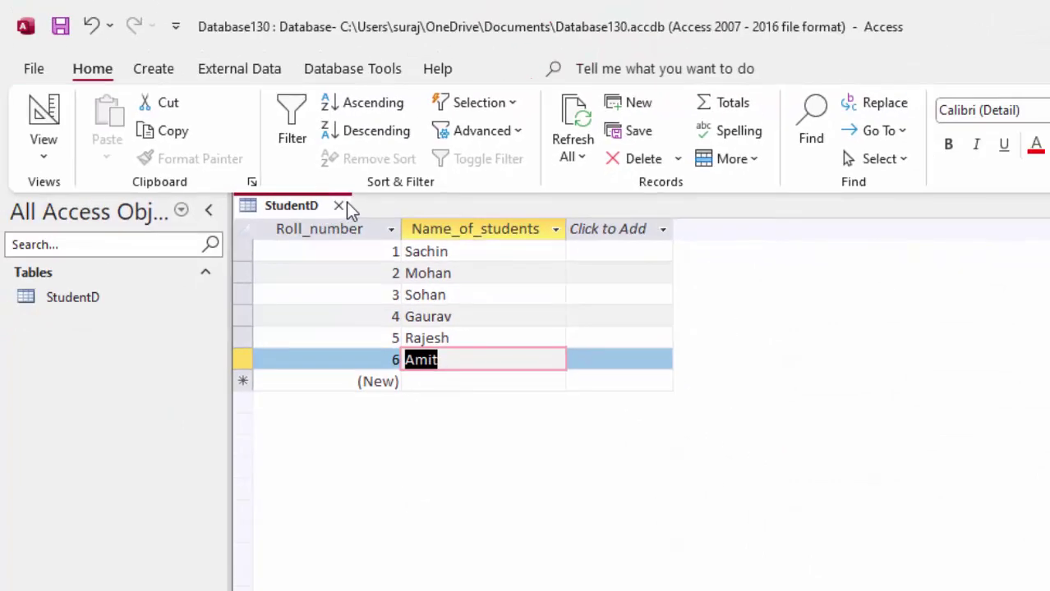
Step: Close StudentD, create a new table and save it as Result in Design View
click(344, 206)
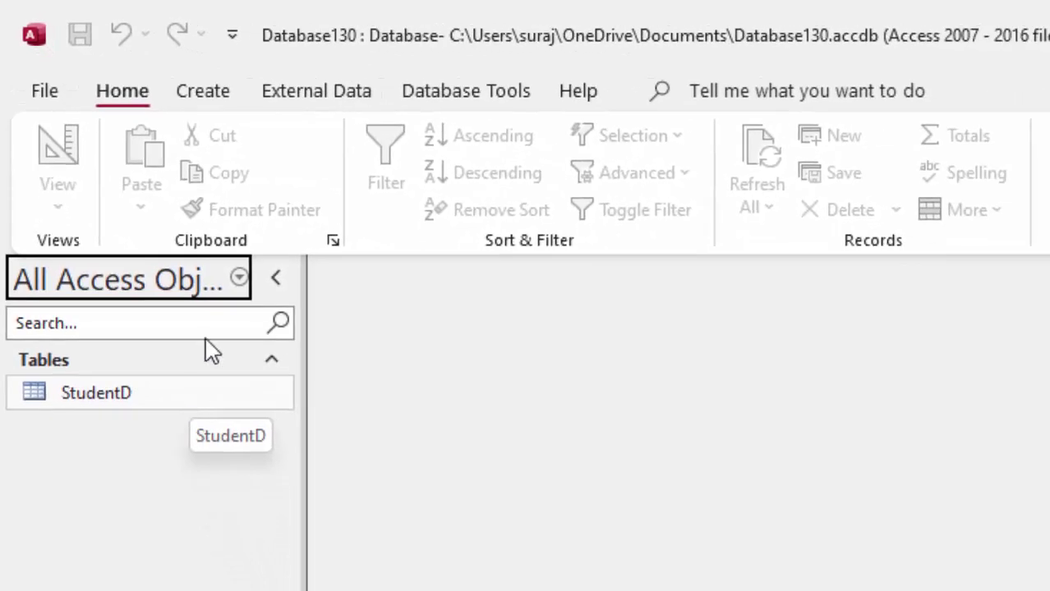
click(198, 97)
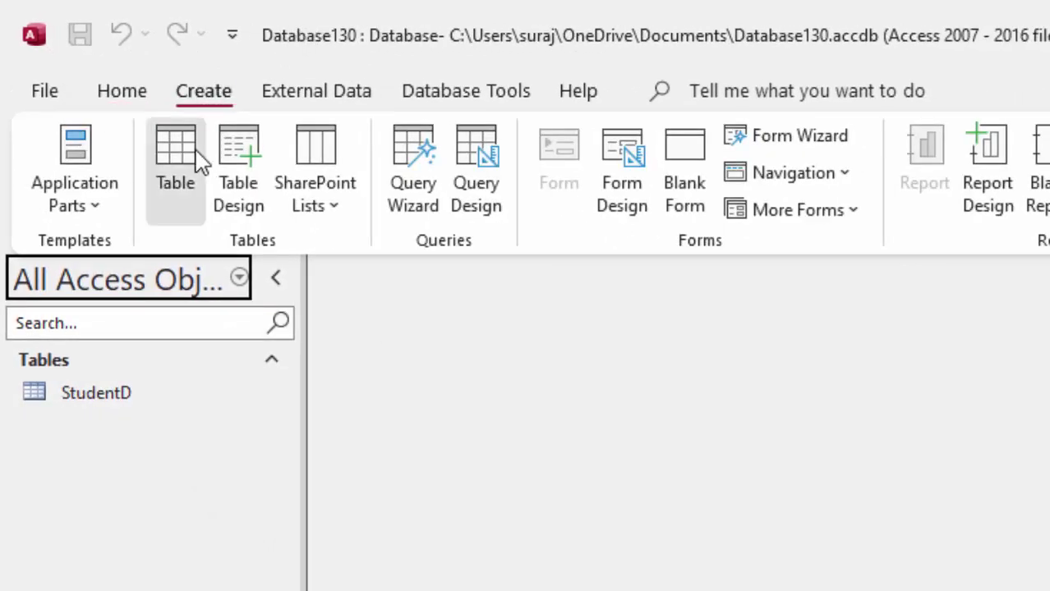
click(199, 160)
click(73, 165)
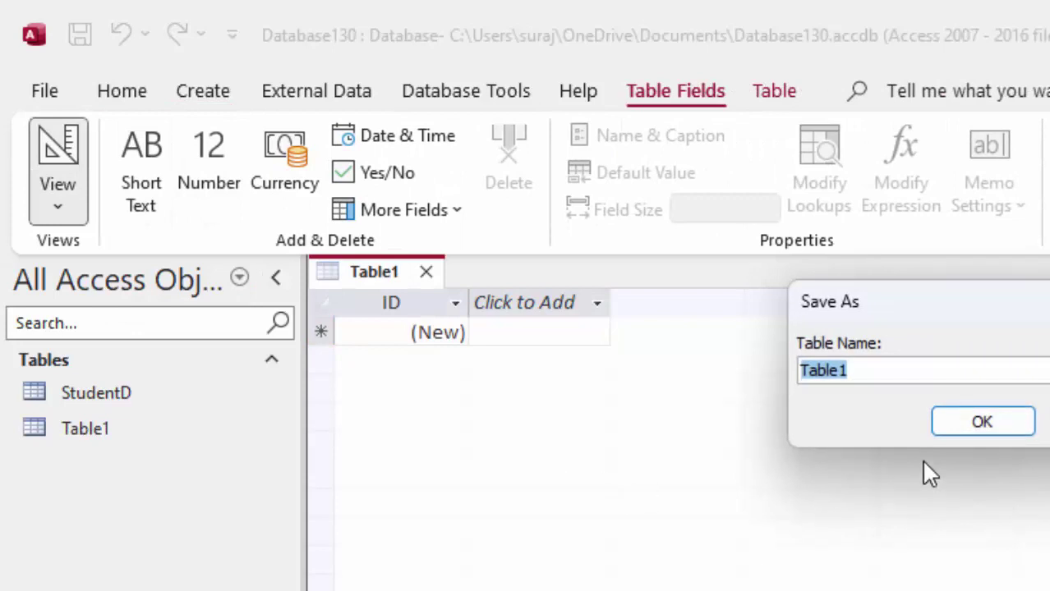
key(BackSpace)
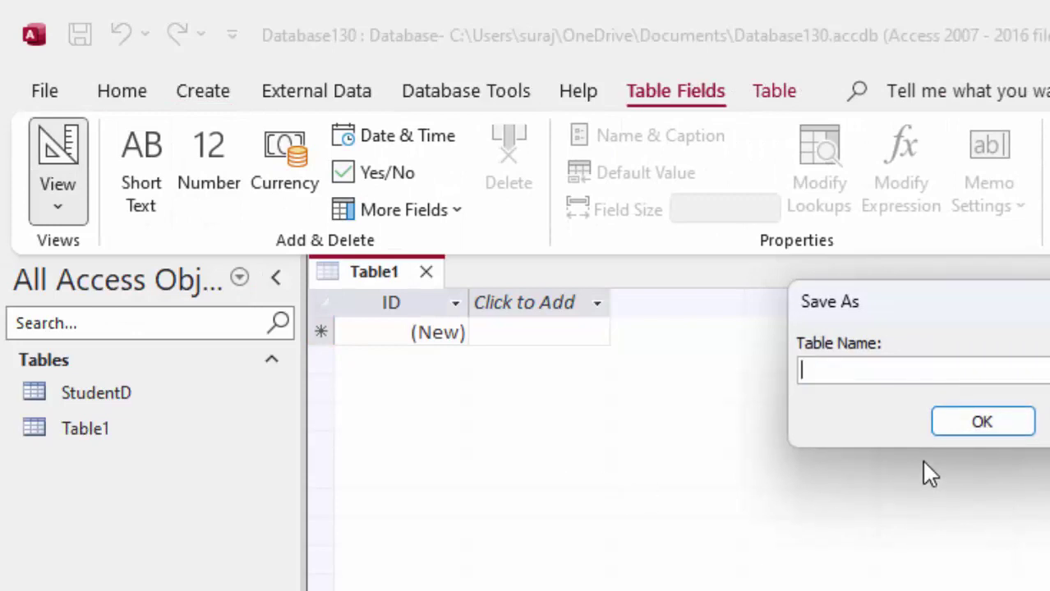
text(Result)
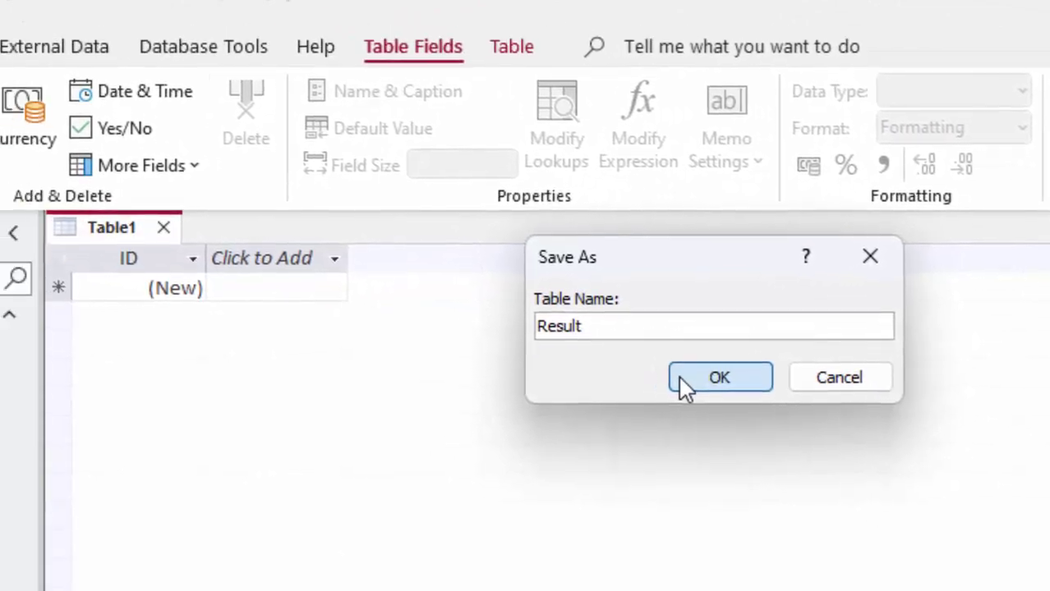
click(565, 363)
Step: Rename the ID key field to Registration_id and set it to Short Text
key(BackSpace)
text(Registration_id)
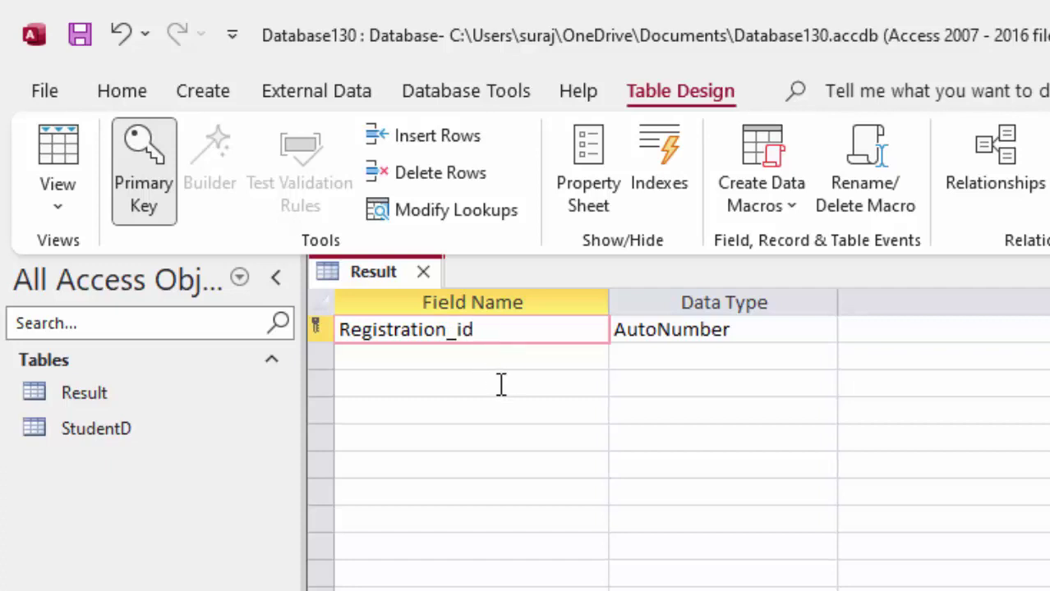
click(739, 329)
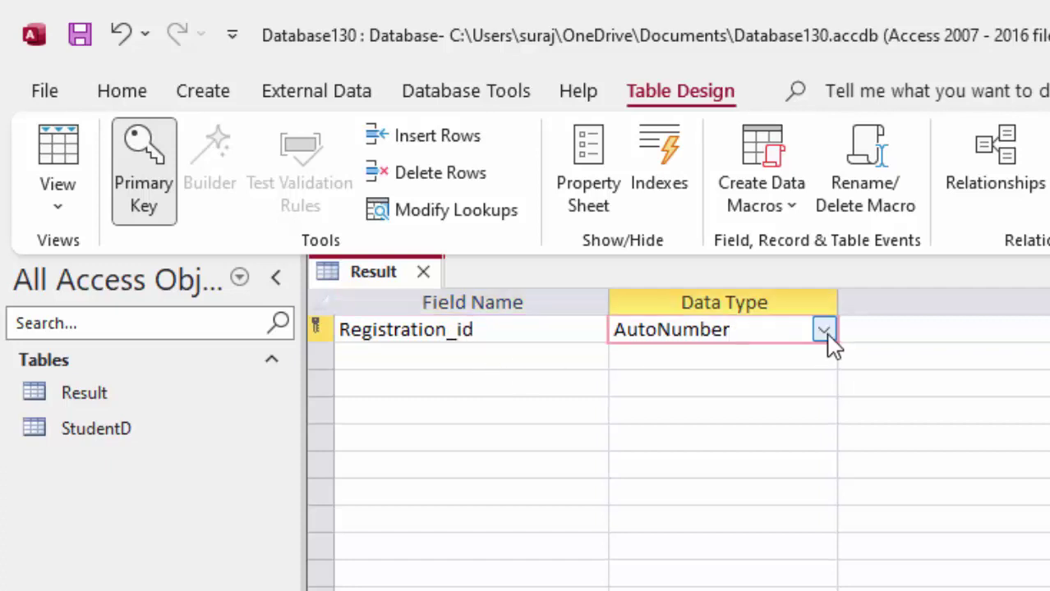
click(824, 331)
click(773, 359)
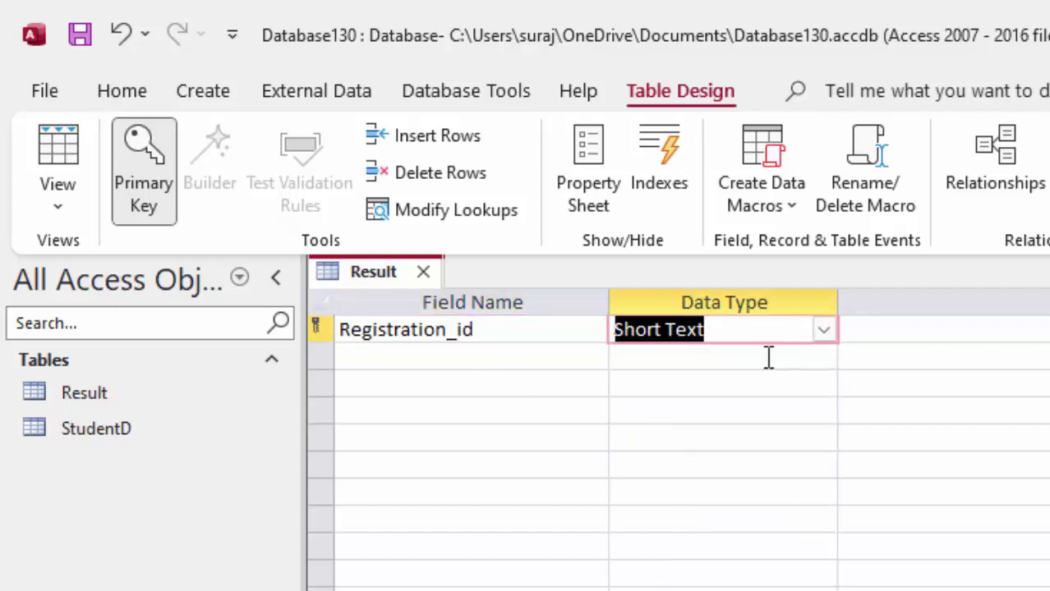
click(428, 358)
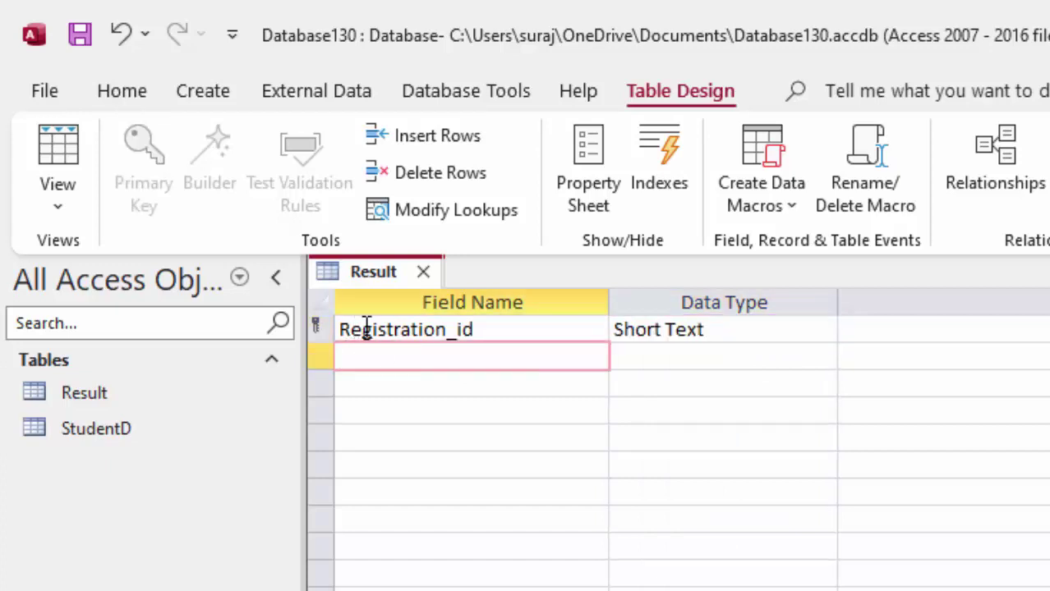
Step: Reopen StudentD, save Result, and reopen Result in Design View
double_click(121, 444)
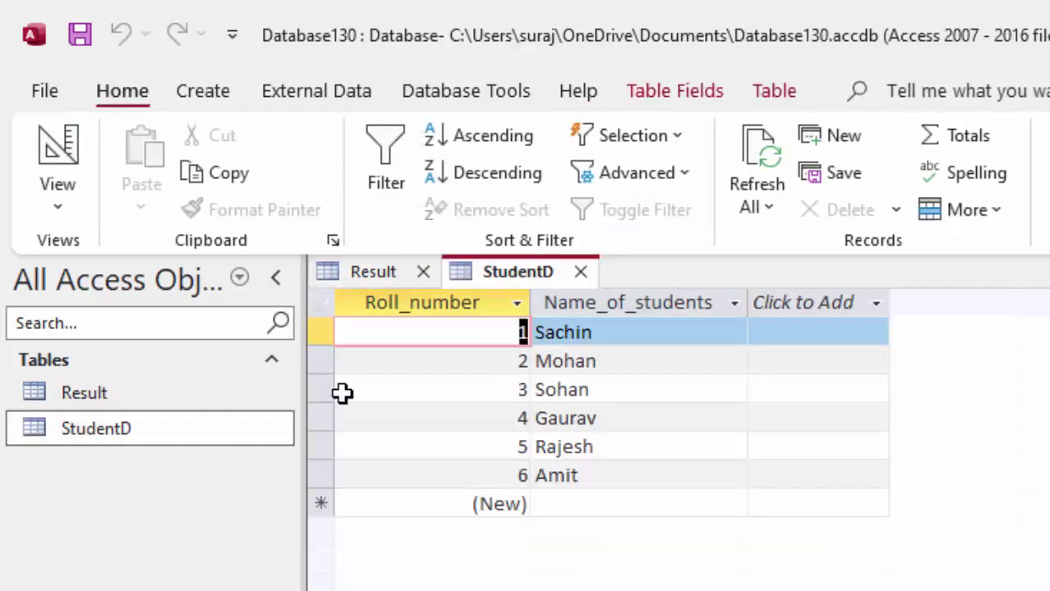
double_click(234, 393)
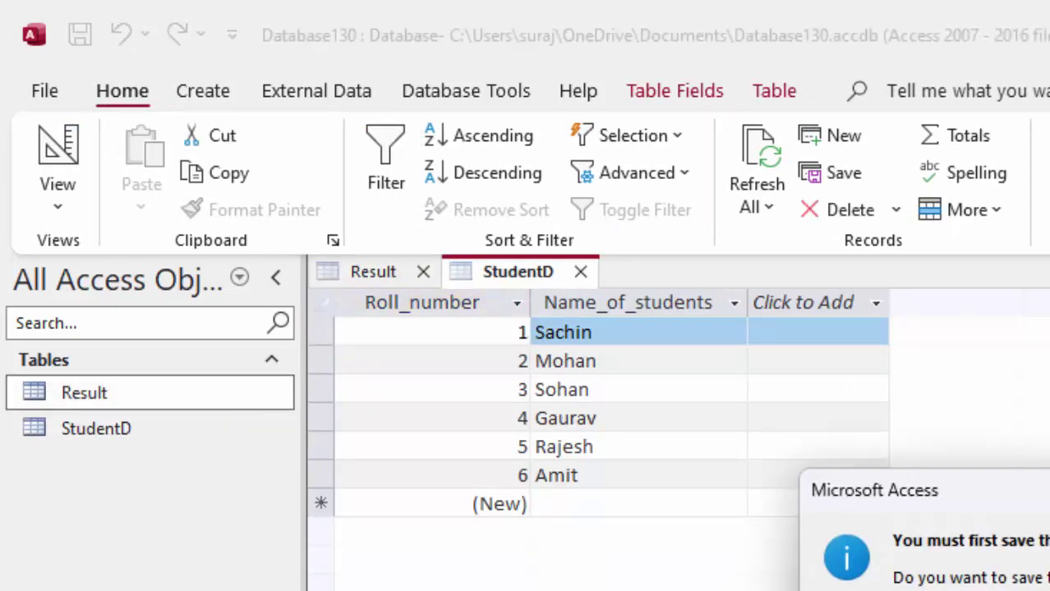
key(Return)
right_click(122, 399)
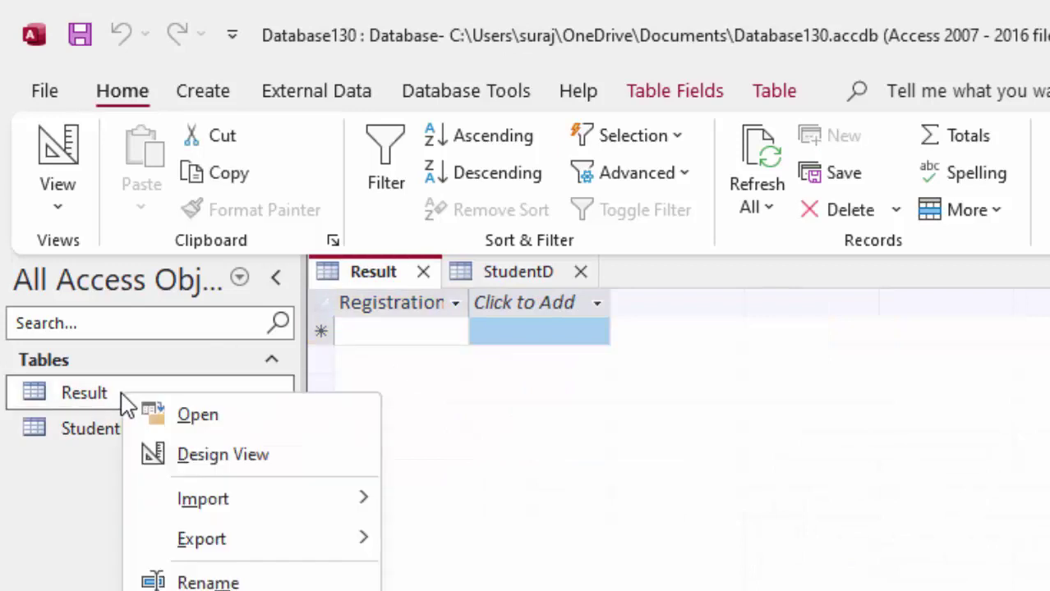
click(211, 462)
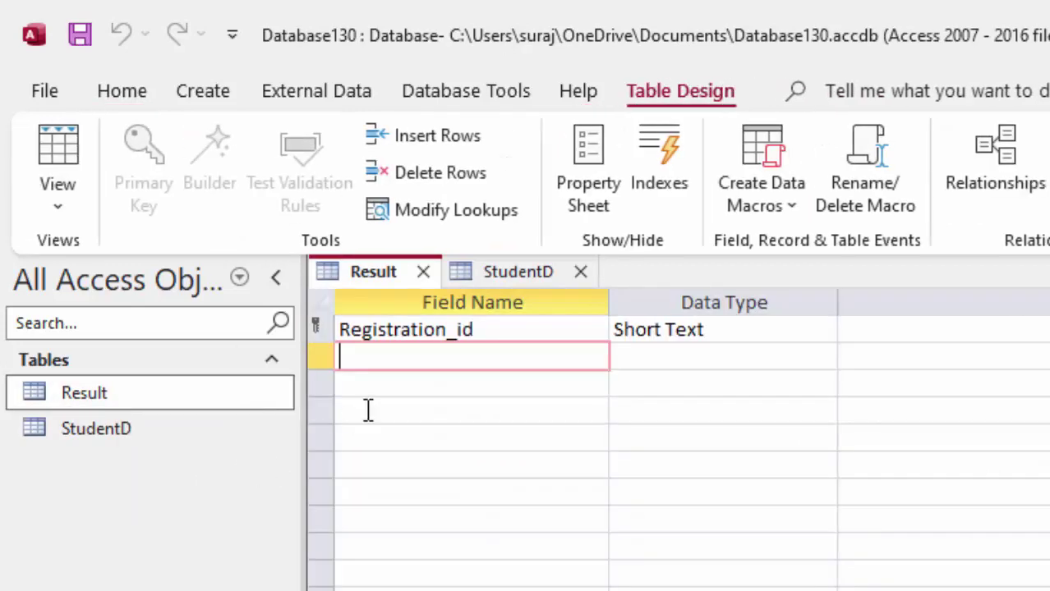
Step: Add a Roll_number field with the Number data type to Result
text(Roll_nu)
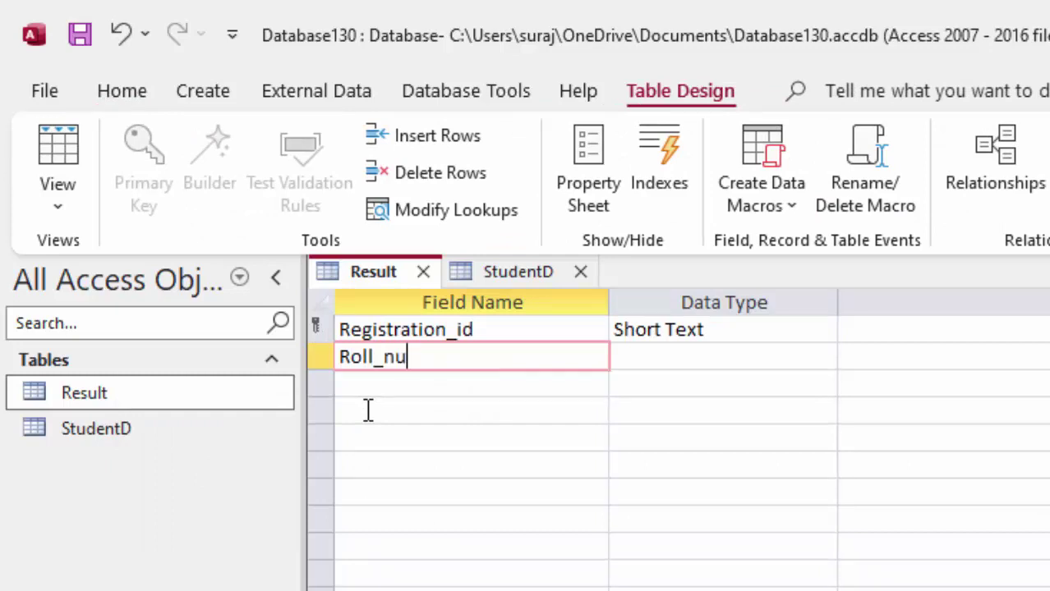
text(mber)
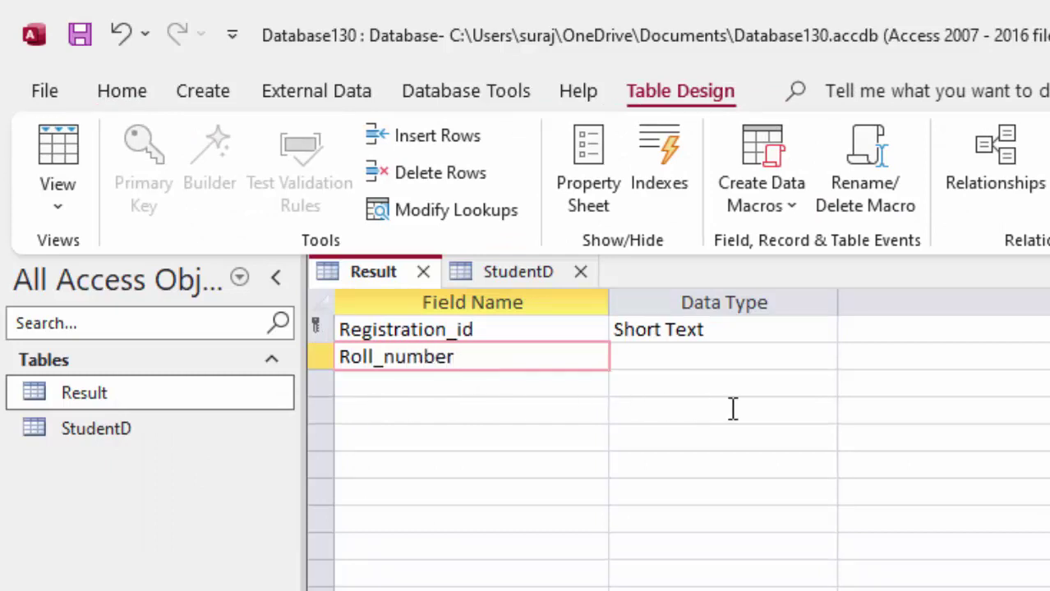
click(757, 359)
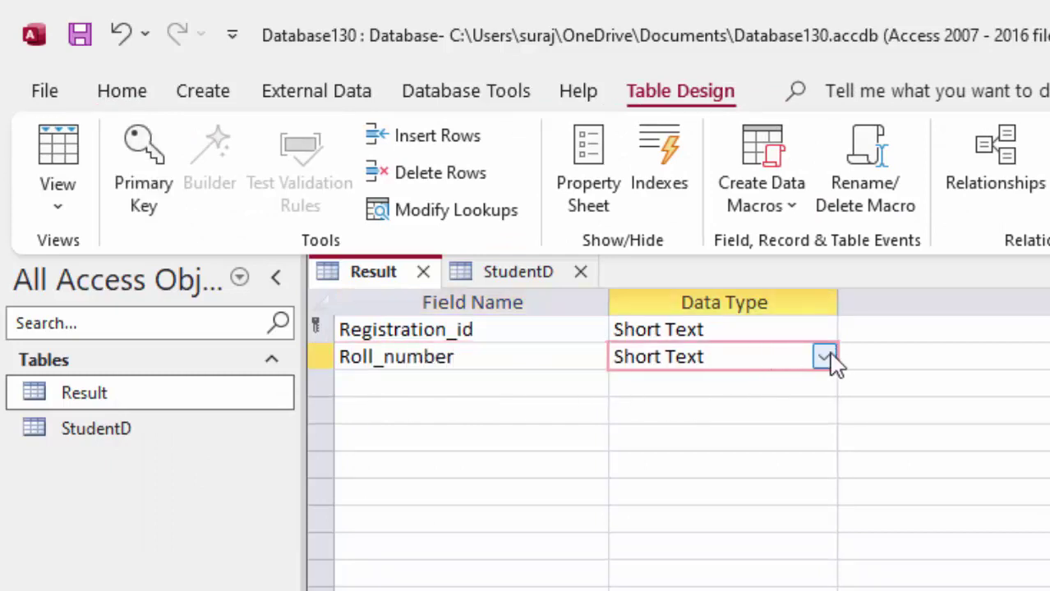
click(824, 357)
click(731, 424)
click(436, 378)
text(Co)
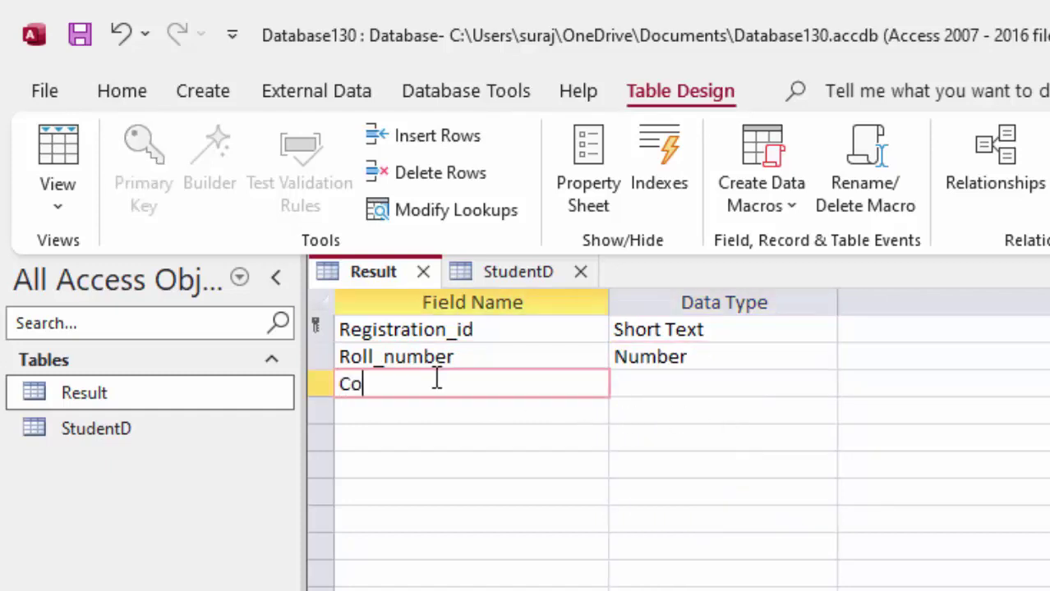
Step: Add Computer, English and Maths fields, accepting Short Text for each
text(mputer)
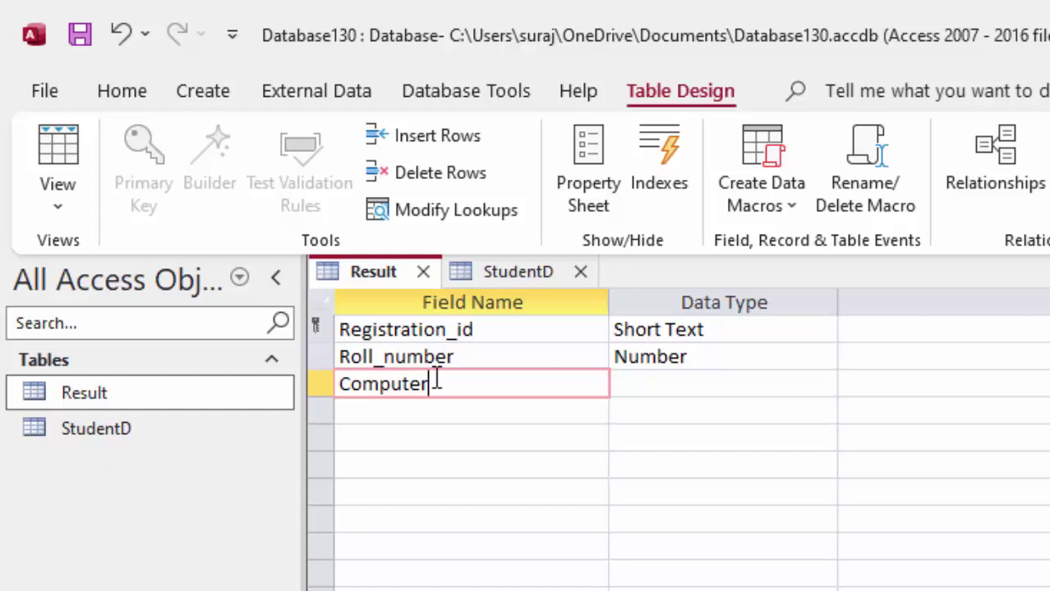
key(Tab)
key(Tab)
key(Tab)
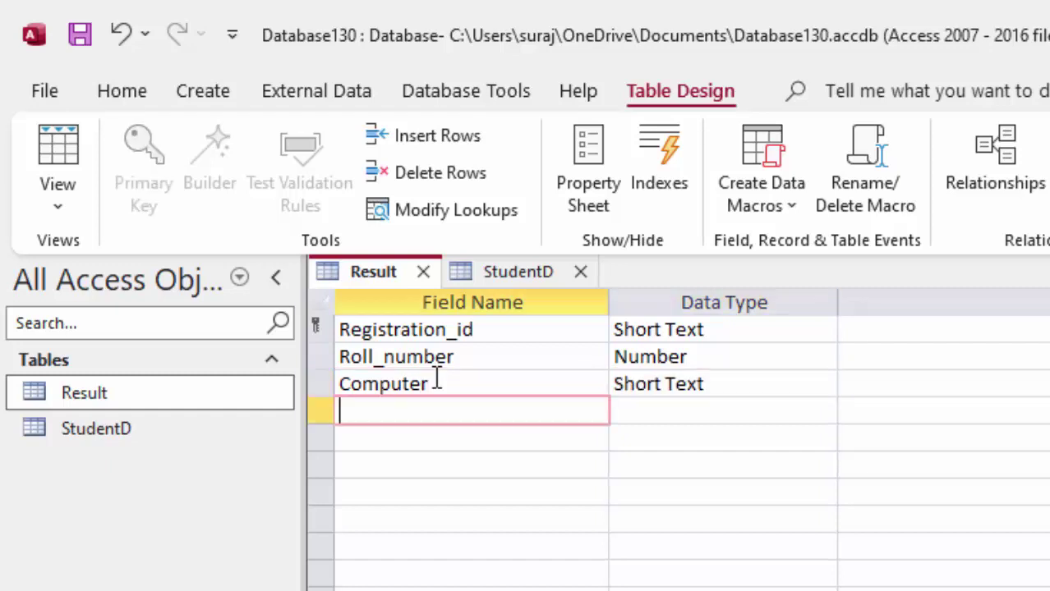
text(Englis)
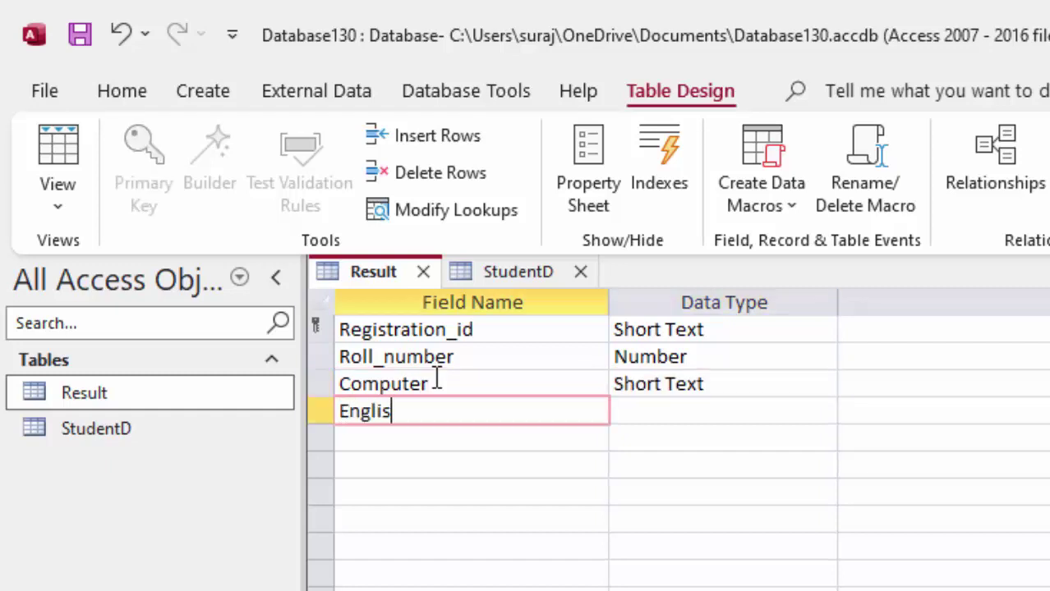
key(Tab)
key(Tab)
key(Tab)
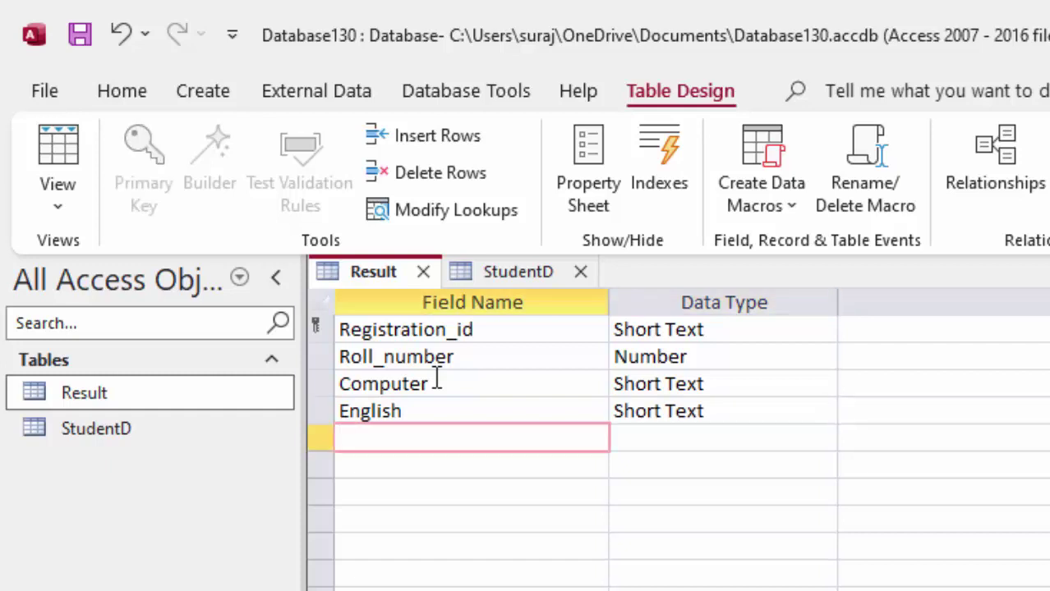
text(Maths)
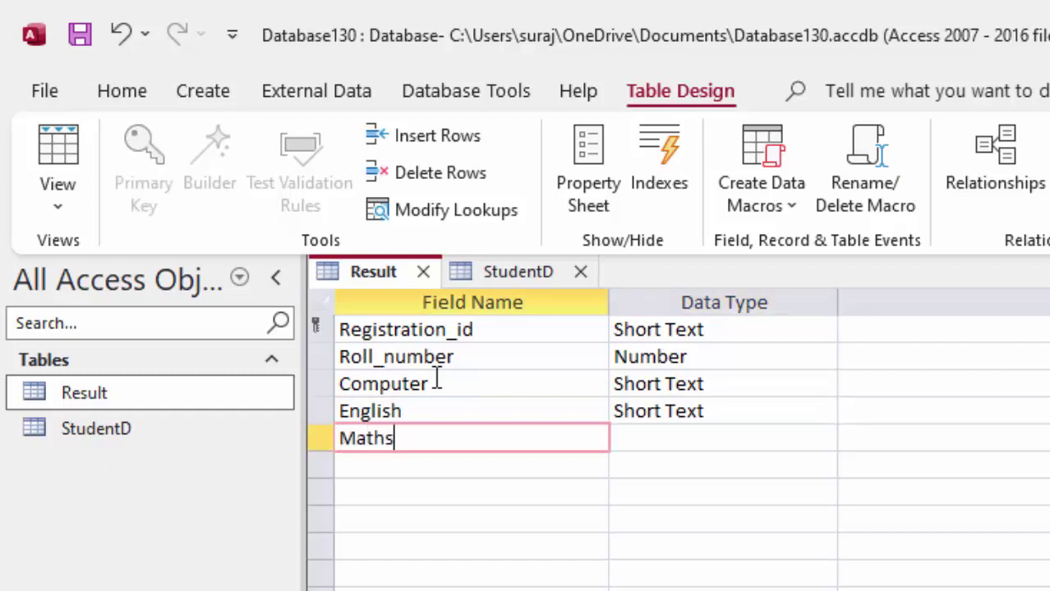
key(Tab)
key(Tab)
key(Tab)
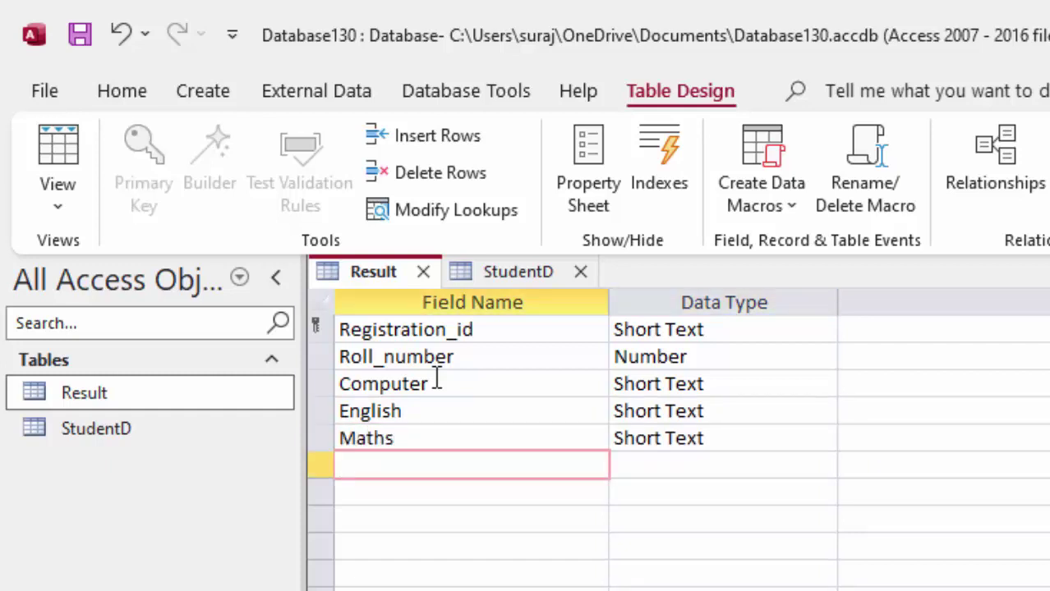
Step: Finish the Science field and change Computer and English to Number
text(Science)
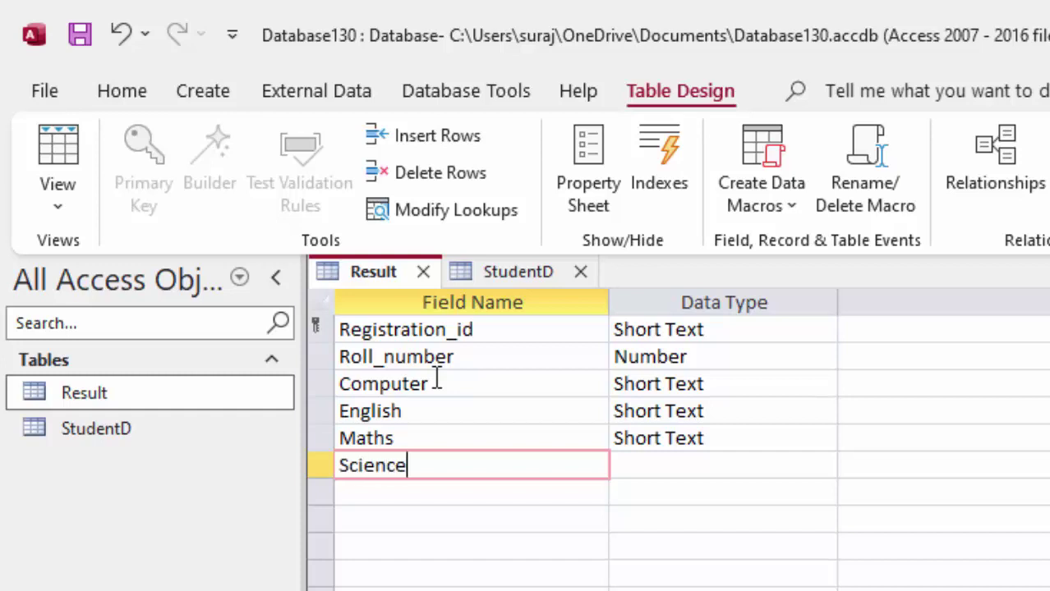
click(729, 458)
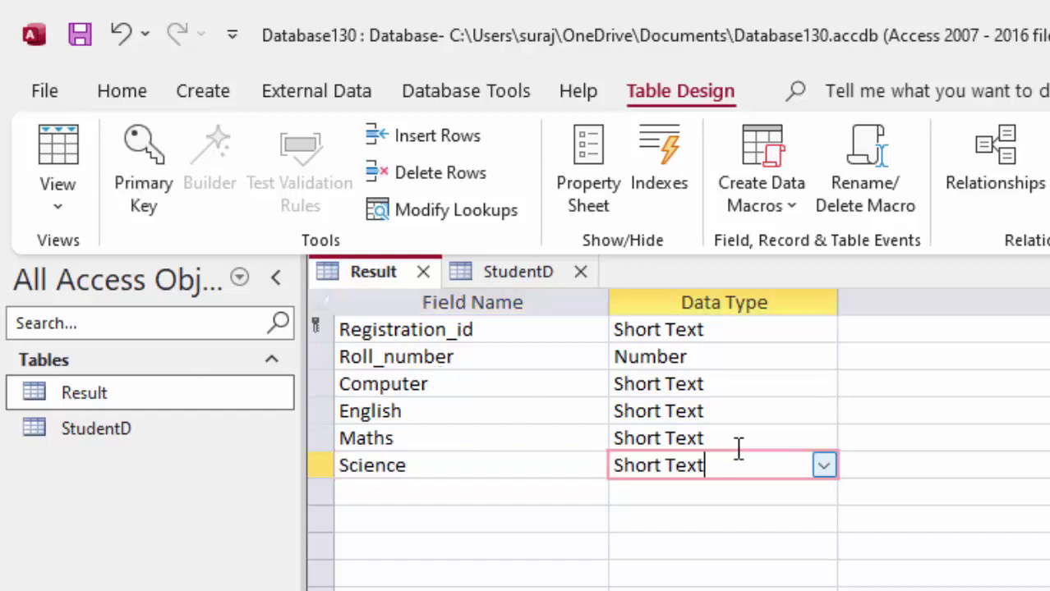
click(789, 384)
click(824, 384)
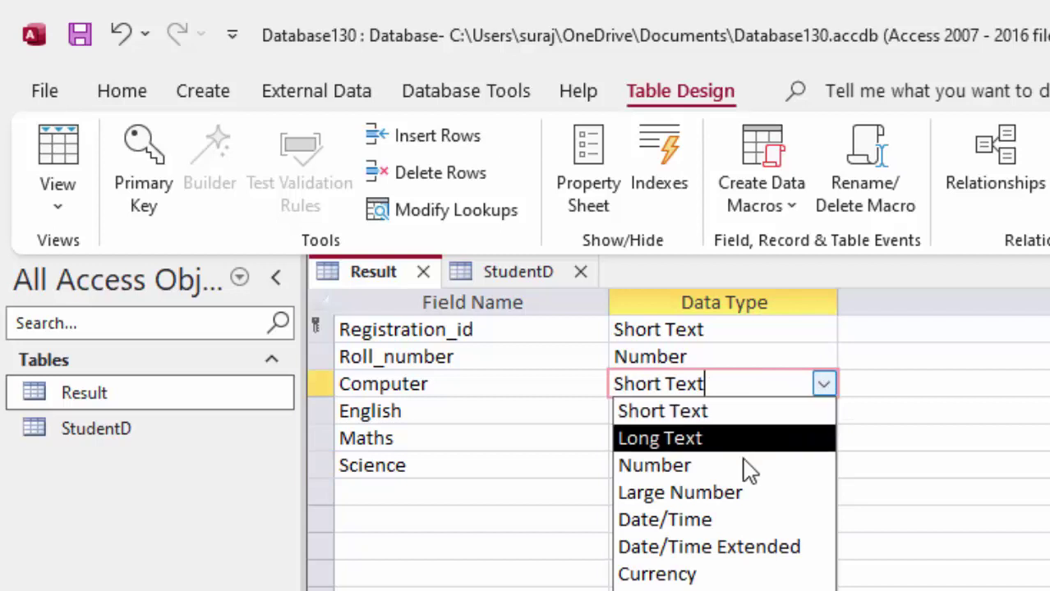
click(743, 466)
click(801, 411)
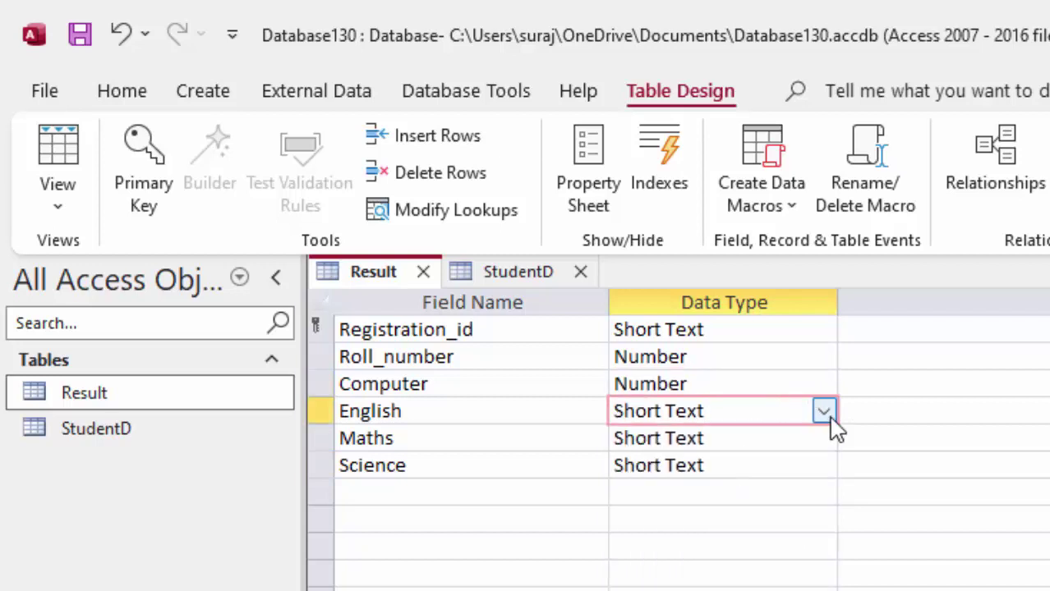
click(824, 412)
click(764, 495)
Step: Change Maths and Science to Number and start a Total field below them
click(809, 437)
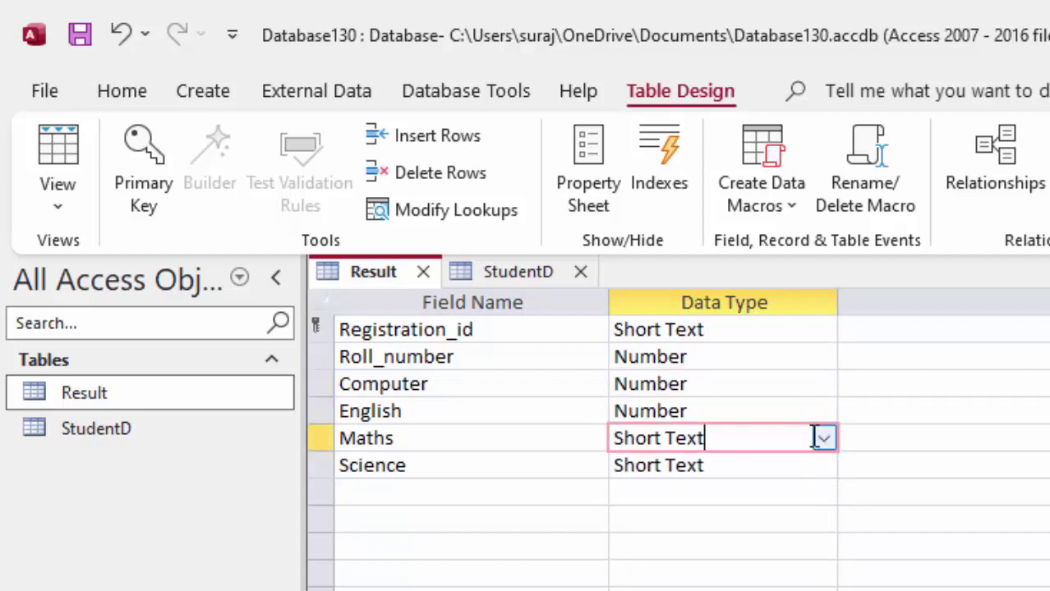
click(824, 438)
click(745, 524)
click(772, 466)
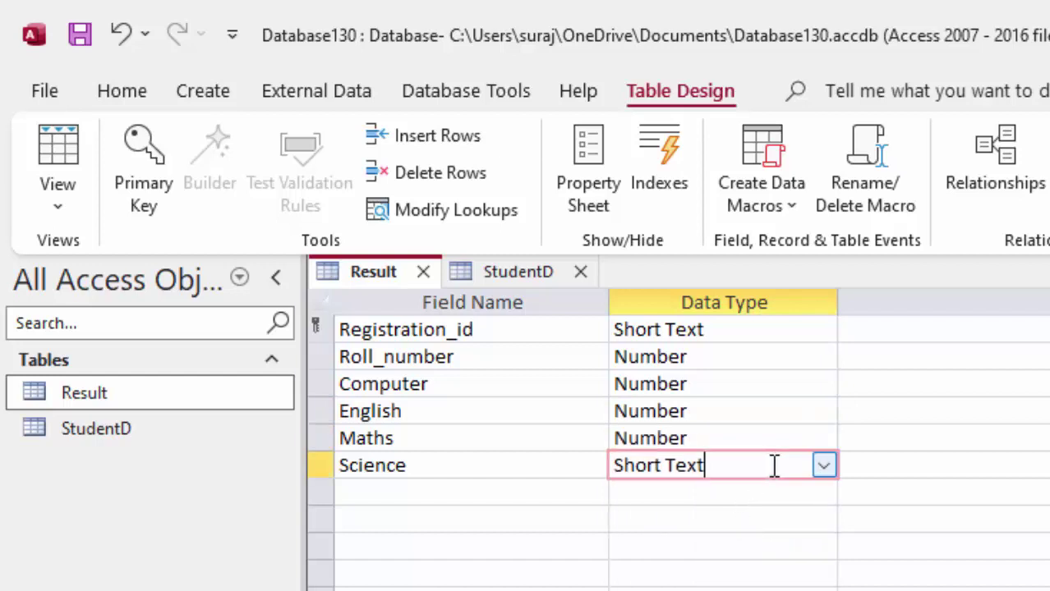
click(822, 465)
click(758, 548)
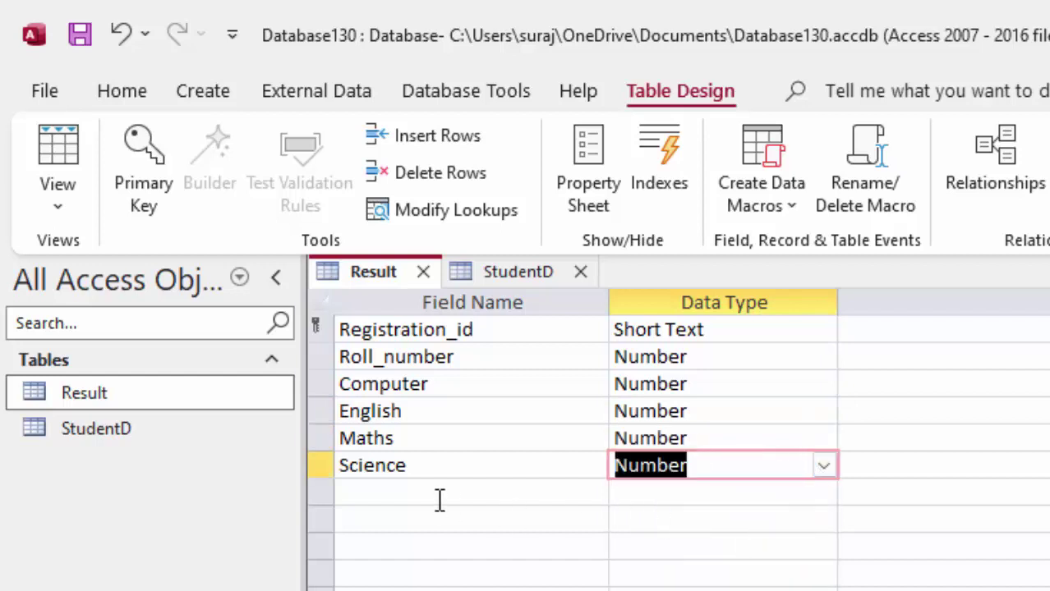
click(426, 496)
text(Total)
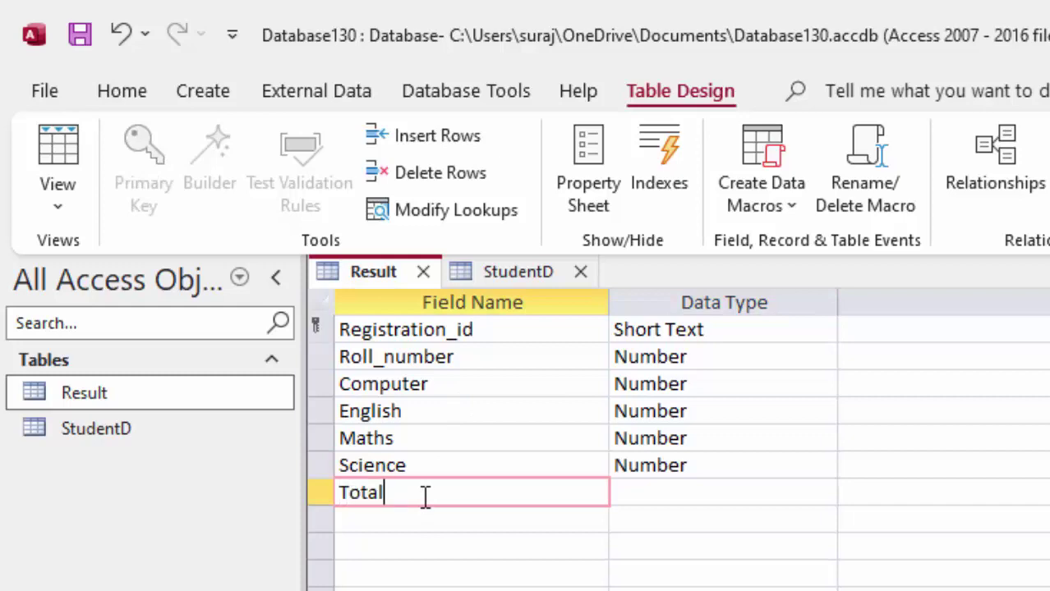
Step: Make Total a Calculated field with expression [Computer]+[English]+[Maths]+[Science]
click(738, 497)
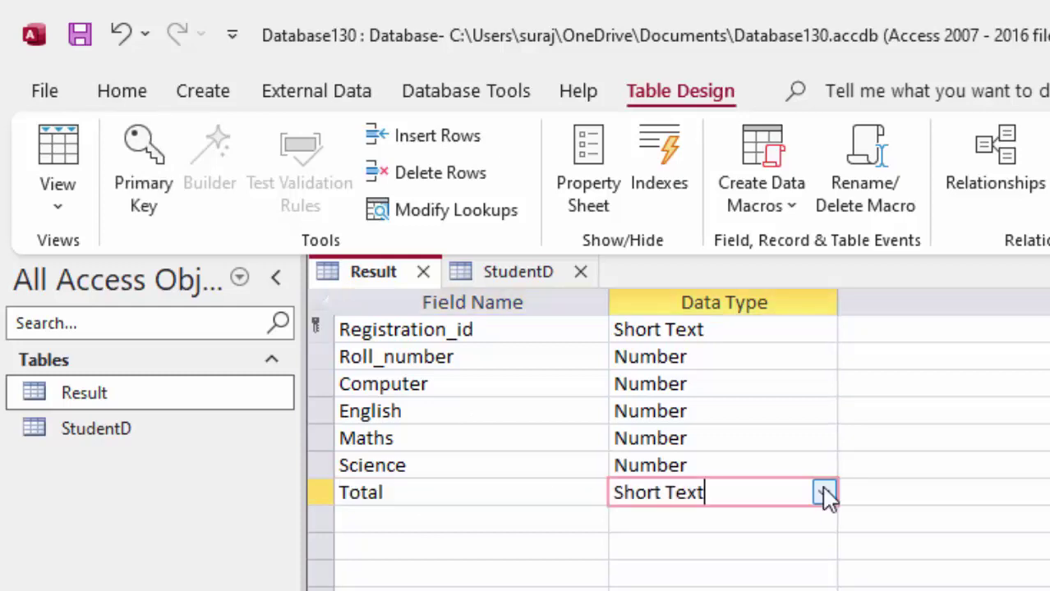
click(825, 497)
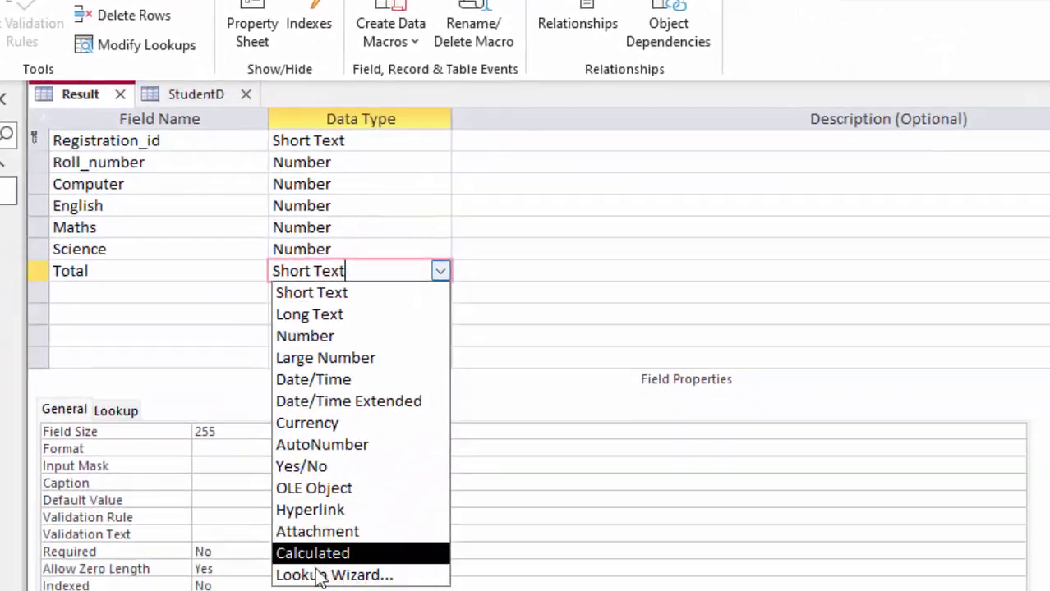
click(322, 552)
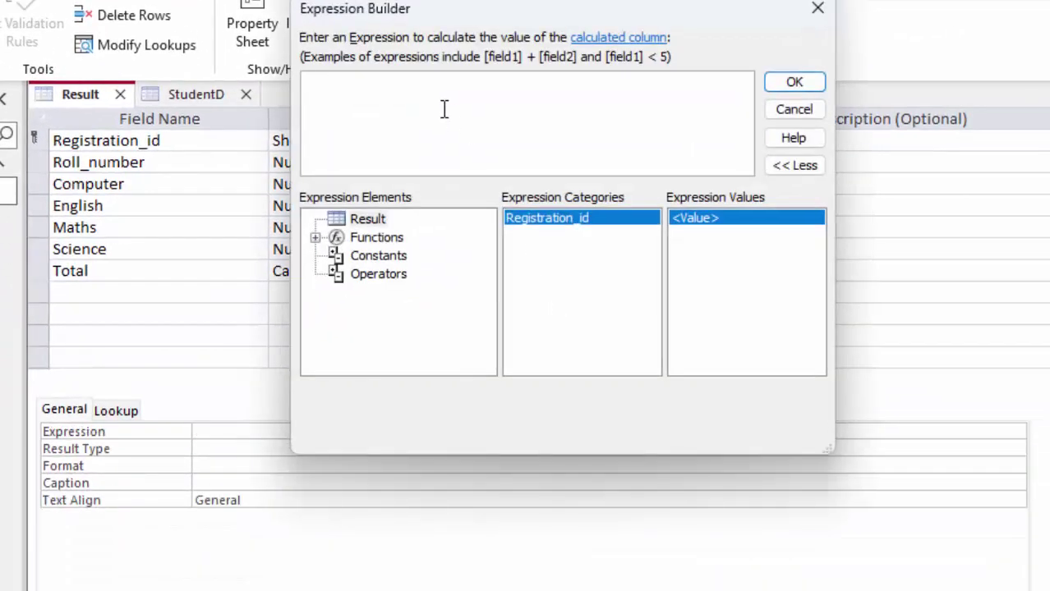
text([)
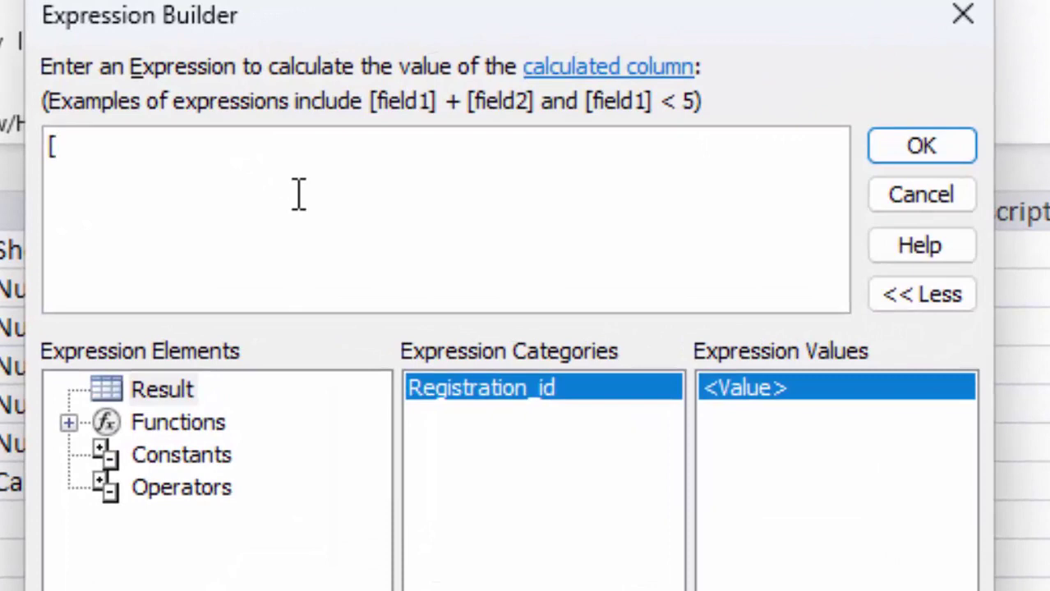
text(Com)
text(p)
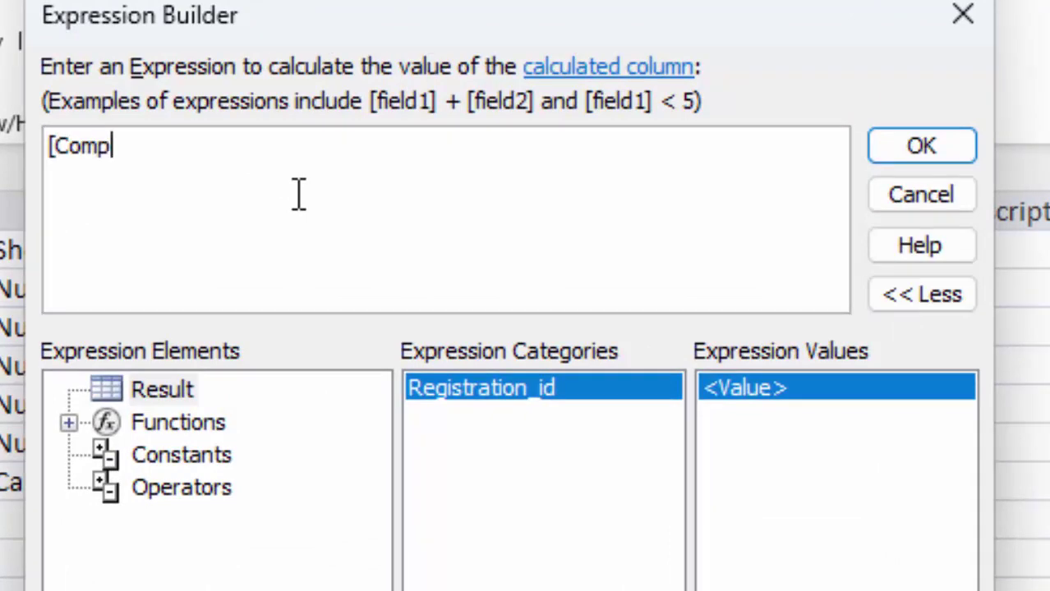
text(uter]  )
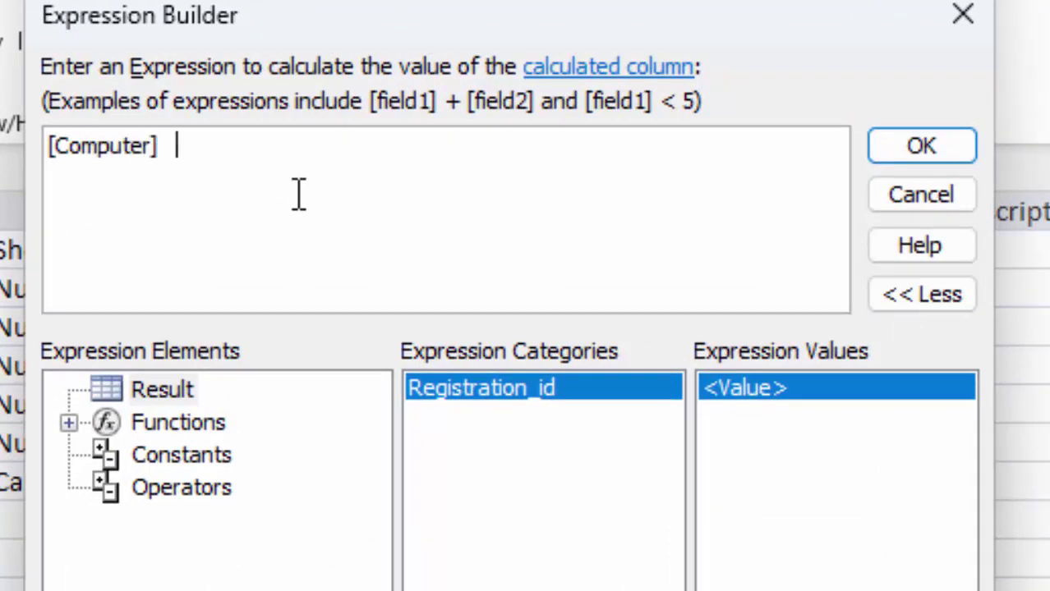
text(+[E)
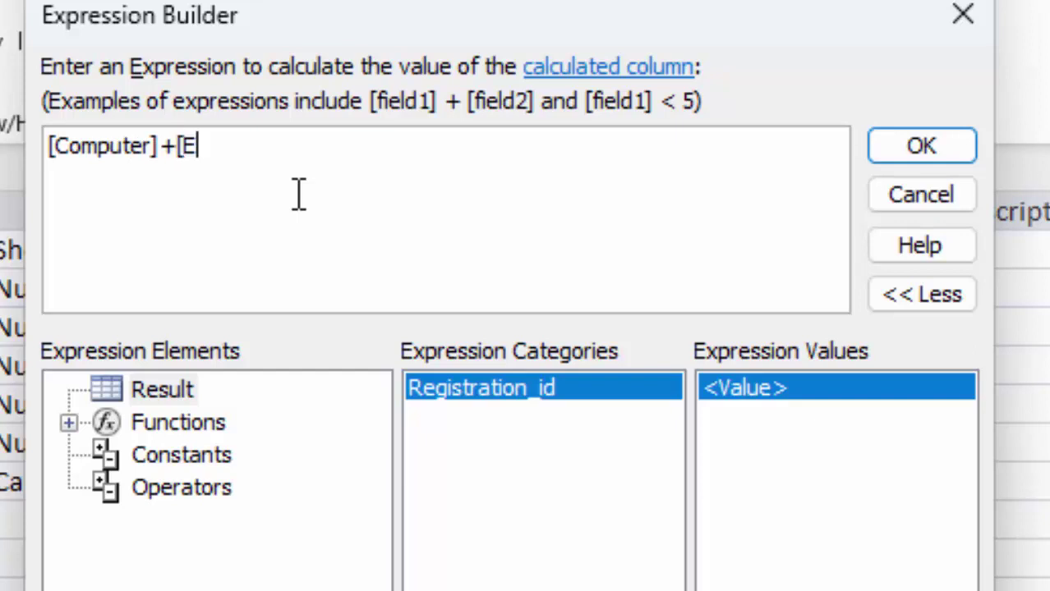
text(nglish)
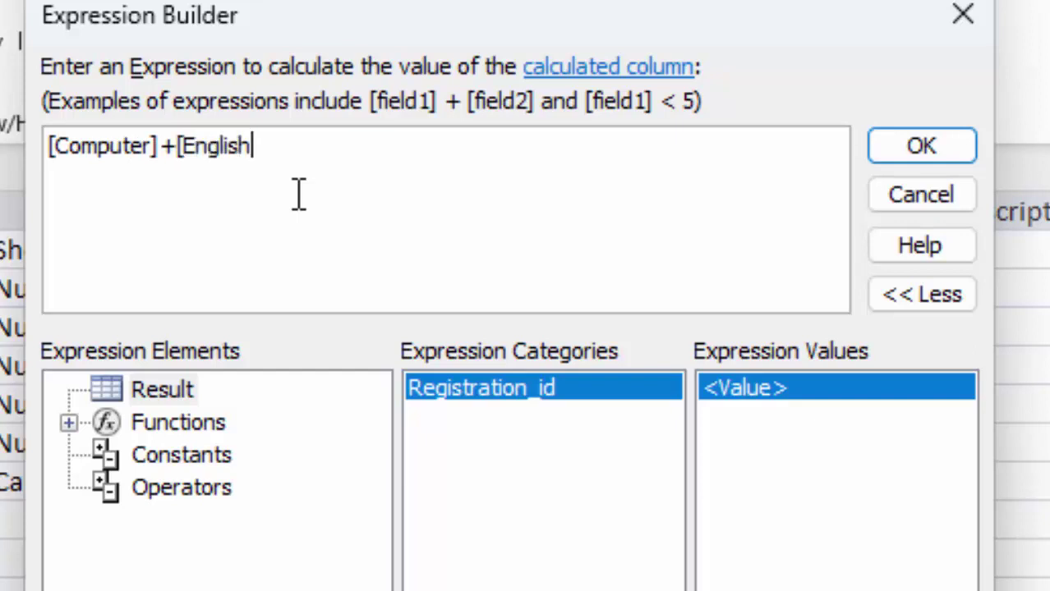
text(]   )
text(Maths])
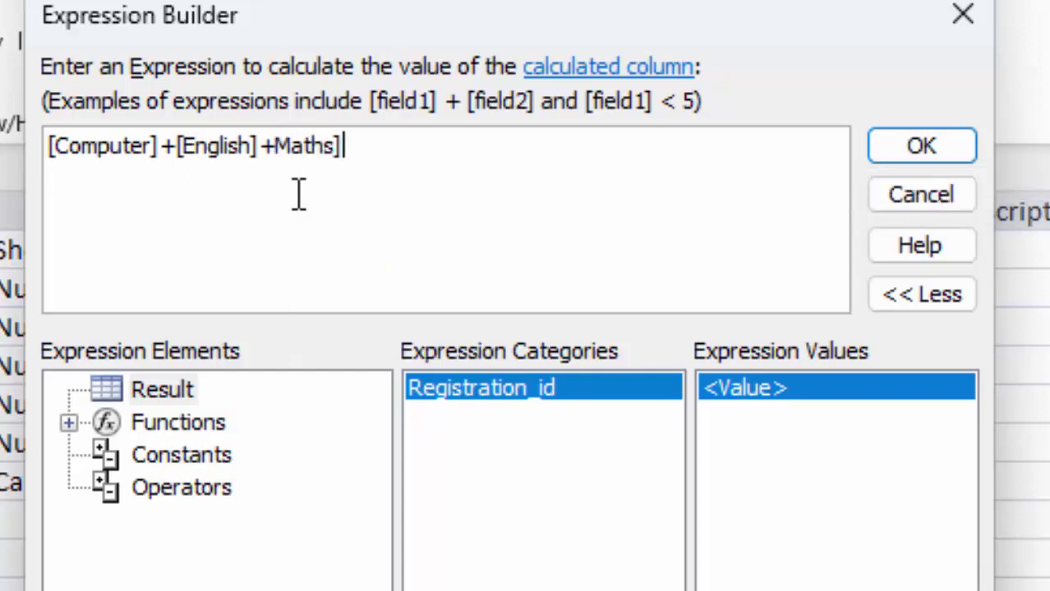
text( +)
click(277, 145)
text([)
click(386, 148)
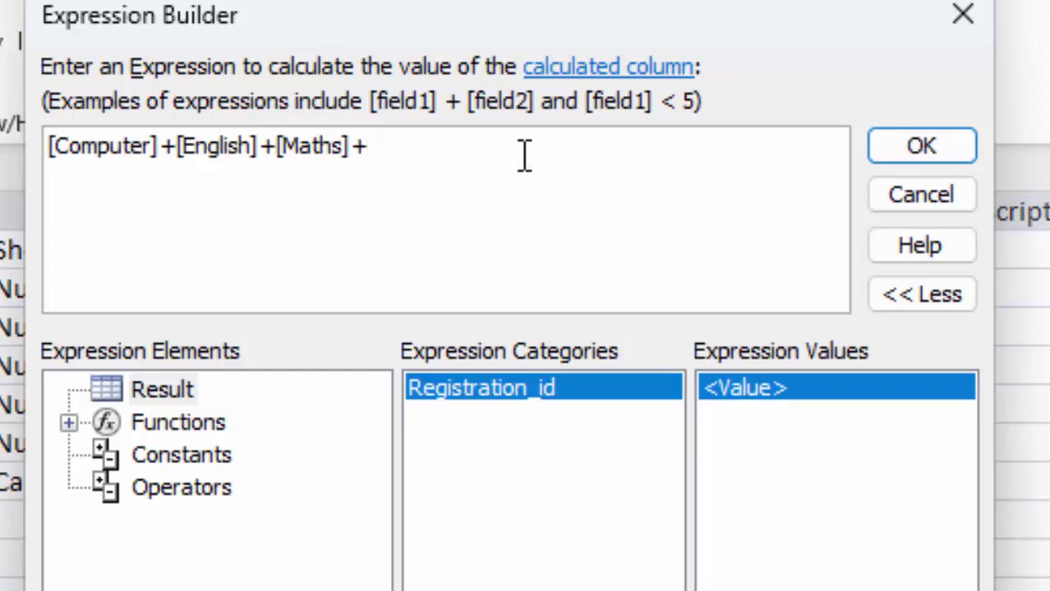
text([Sc)
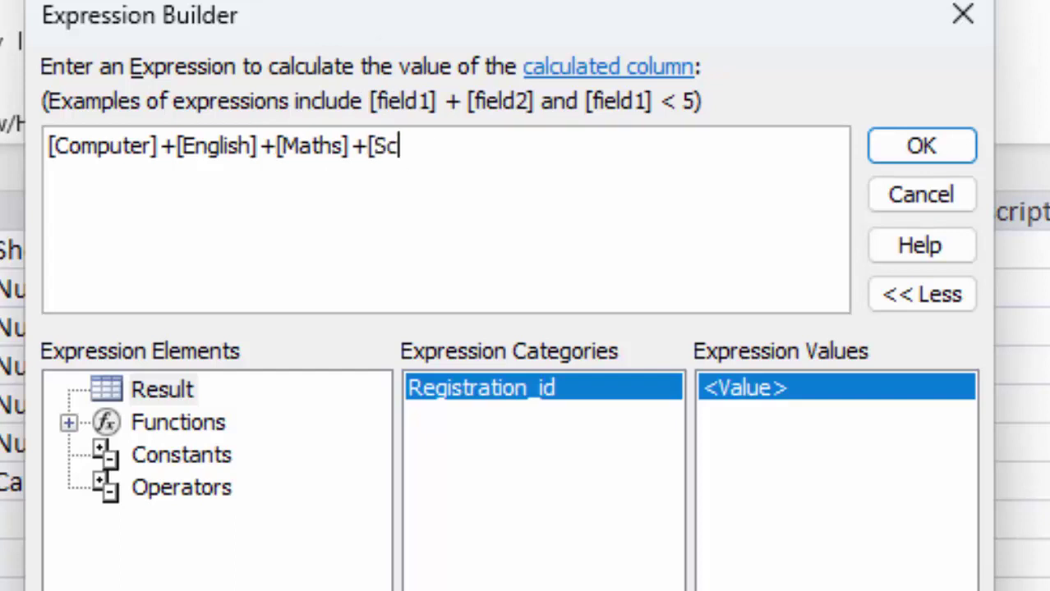
text(ience])
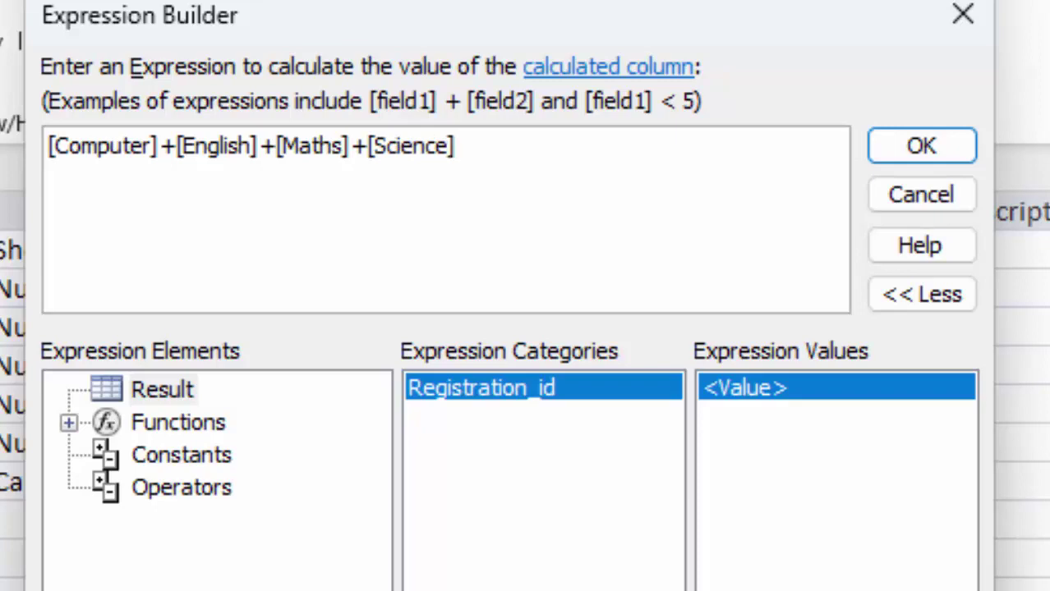
click(920, 145)
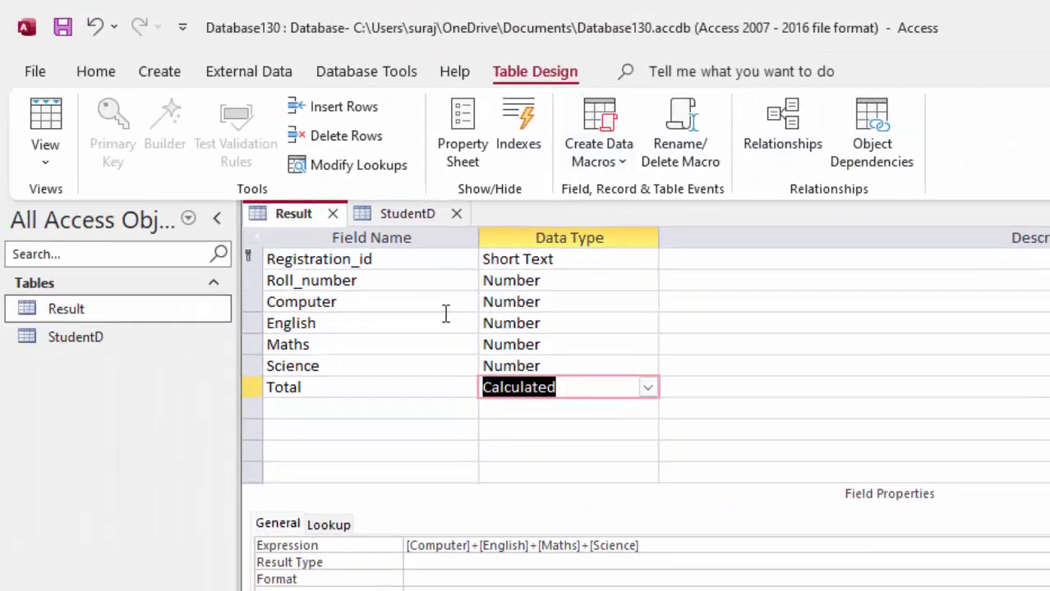
Step: Save Result, open its datasheet, and enter R01: roll 1, marks 55, 77, 99, 88
click(45, 123)
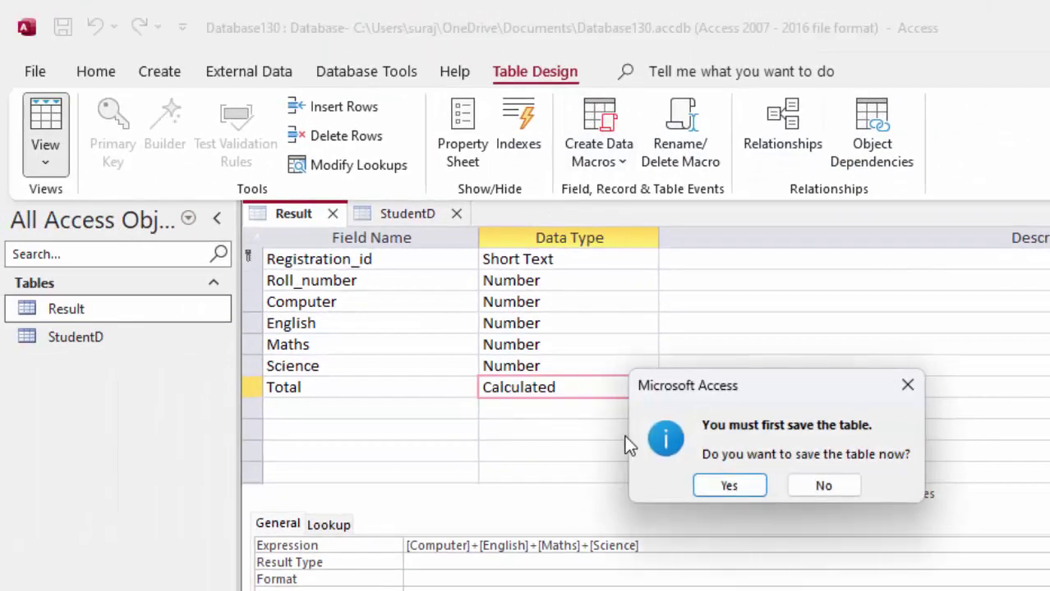
click(723, 487)
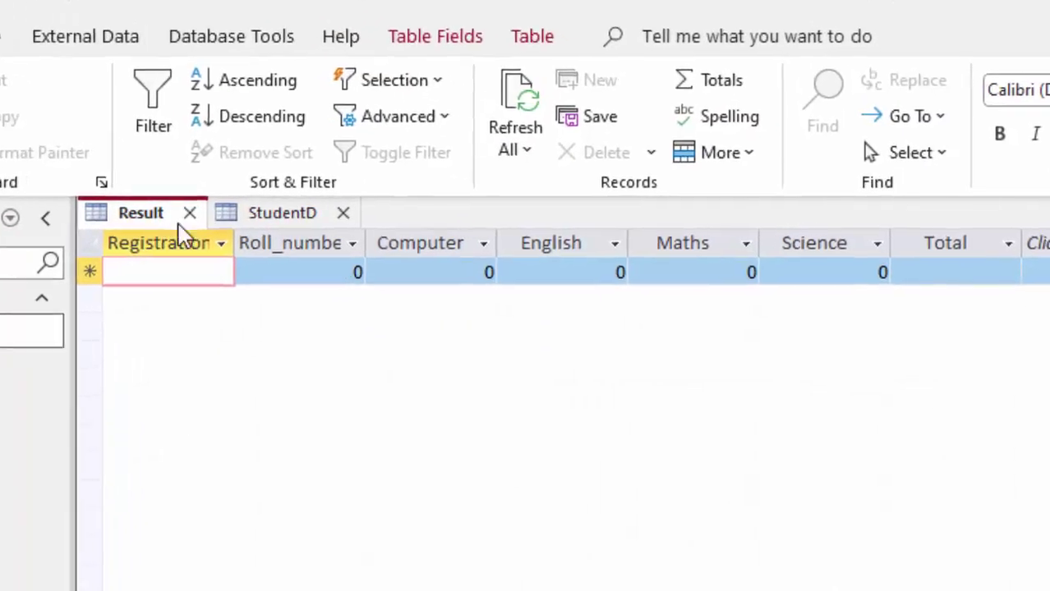
drag(236, 243, 293, 307)
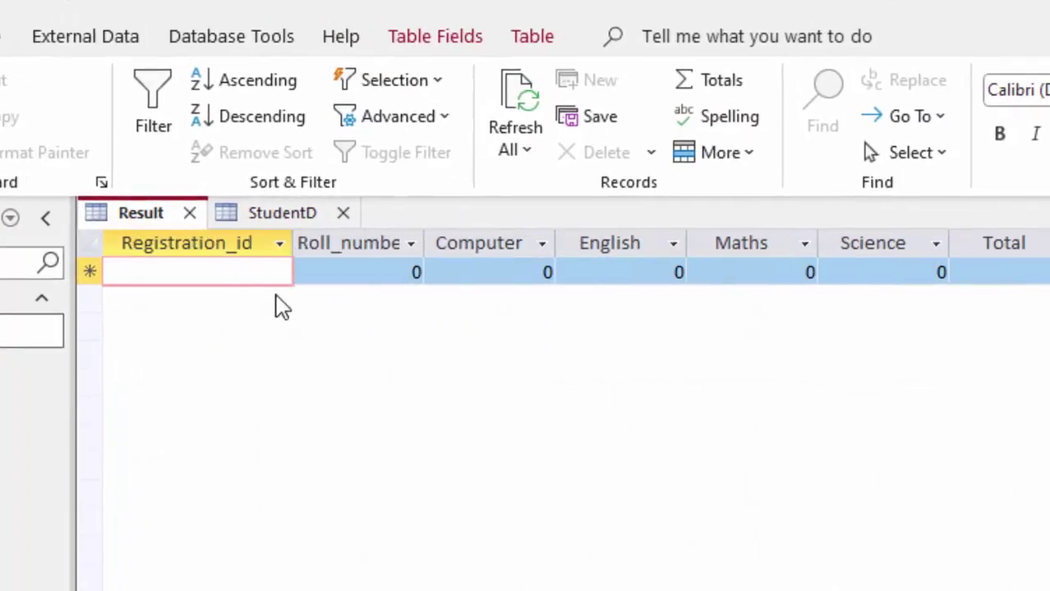
text(R01)
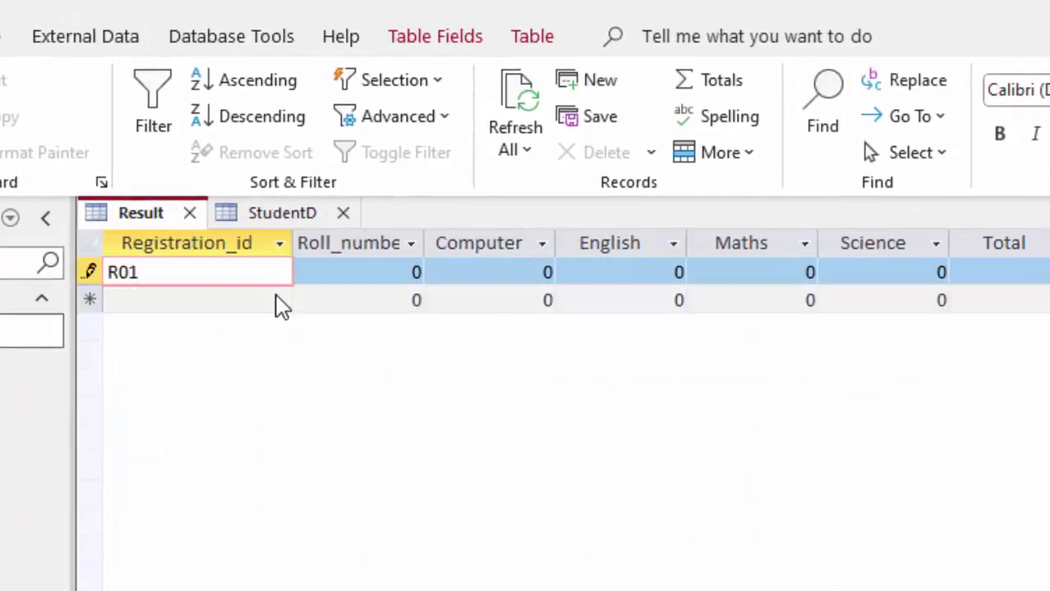
key(Tab)
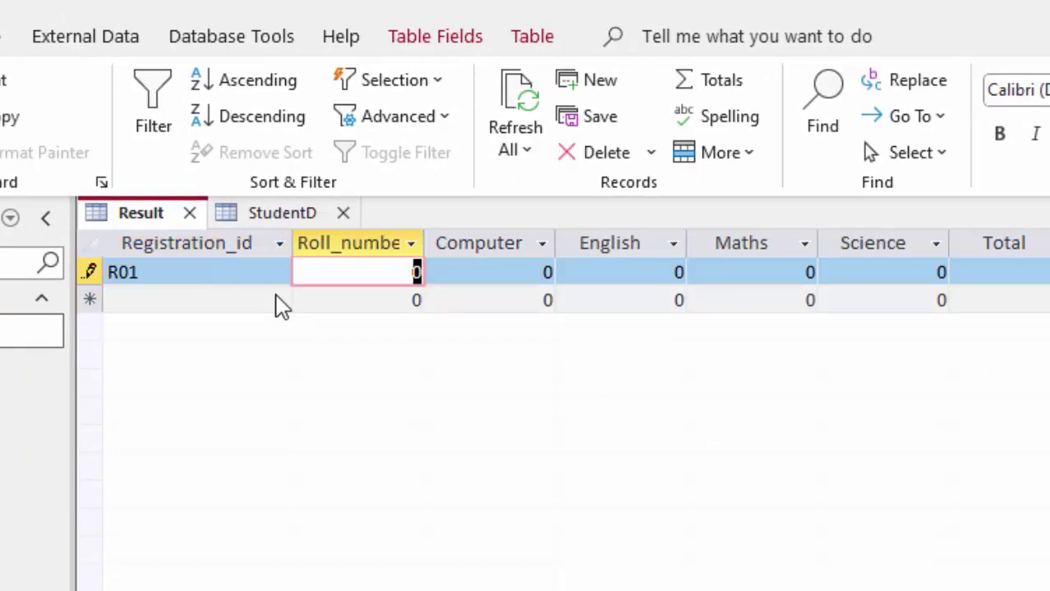
text(1)
key(Tab)
key(BackSpace)
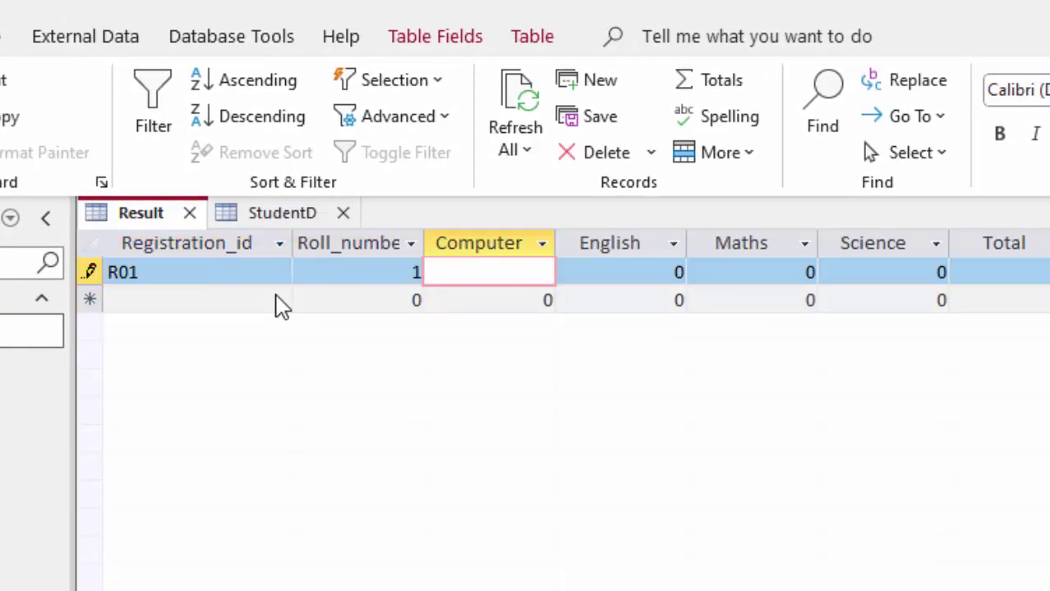
text(55)
key(Tab)
text(77)
key(Tab)
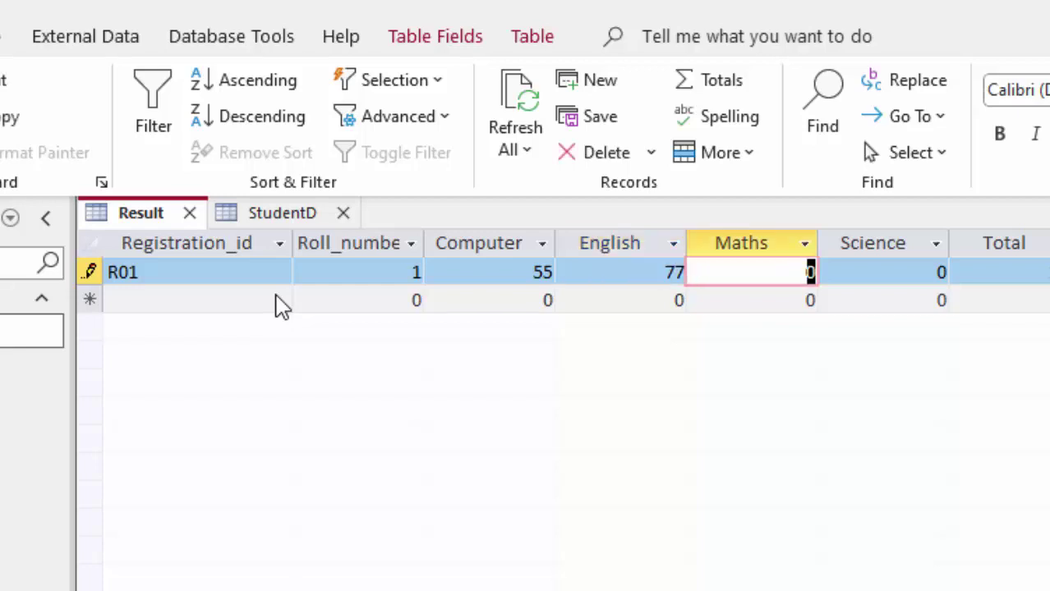
text(99)
key(Tab)
text(88)
key(Tab)
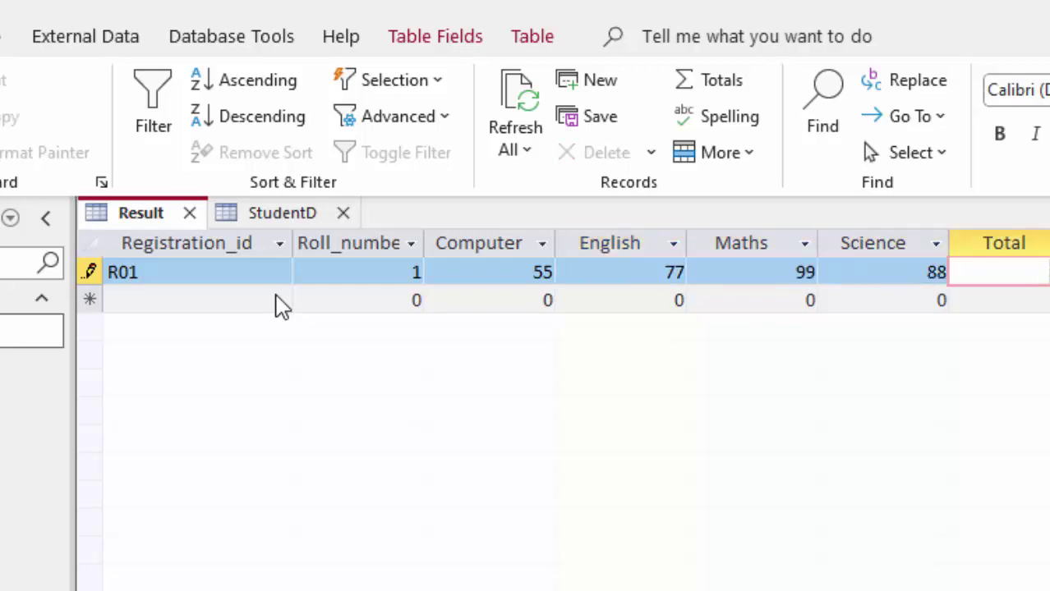
key(Tab)
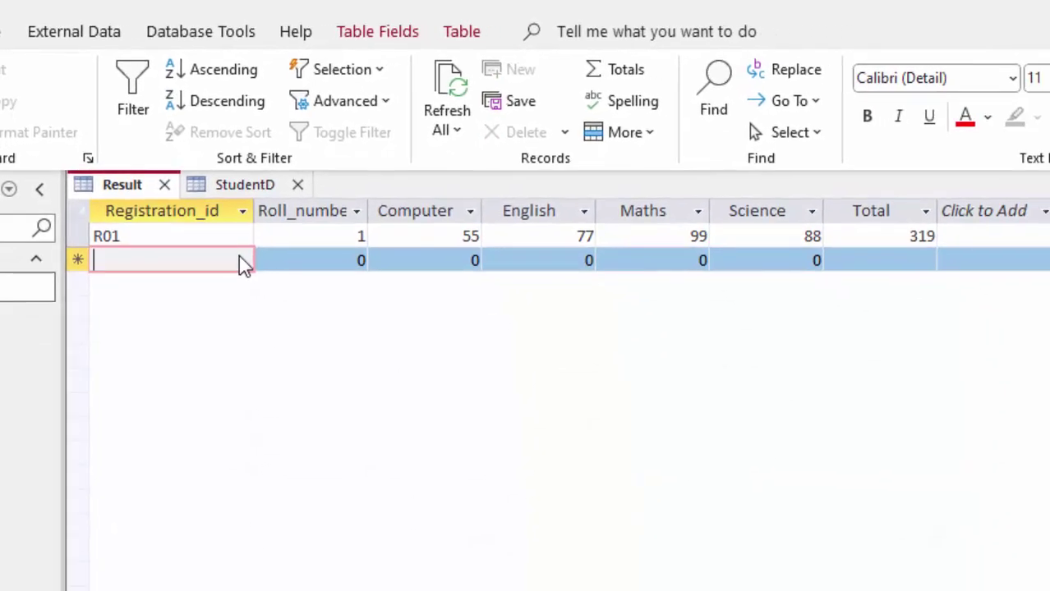
Step: Enter record R02: roll 2, marks 66, 88, 45 and 88
text(R02)
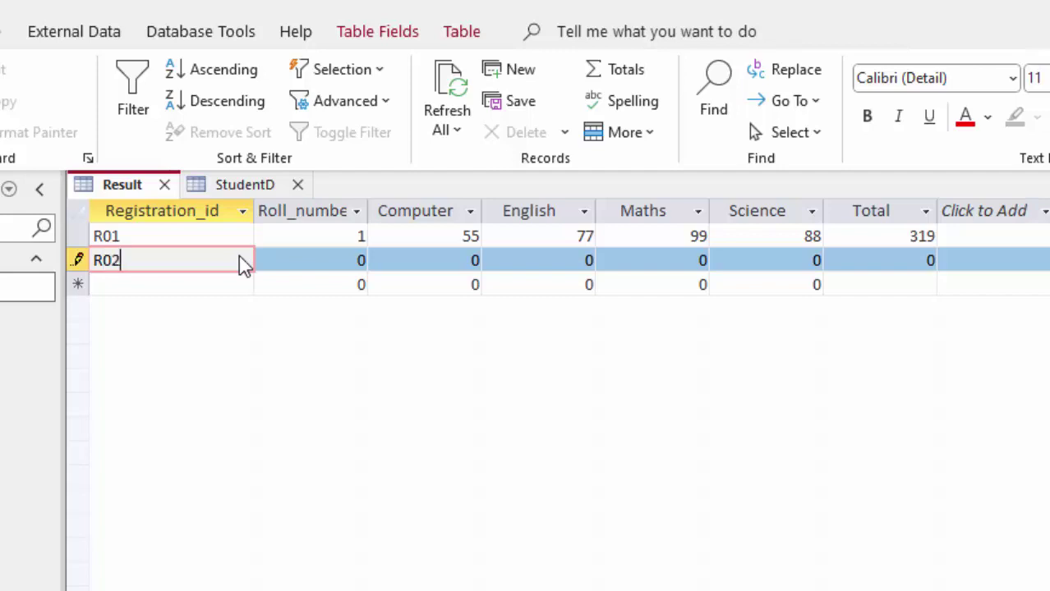
key(Tab)
text(2)
key(Tab)
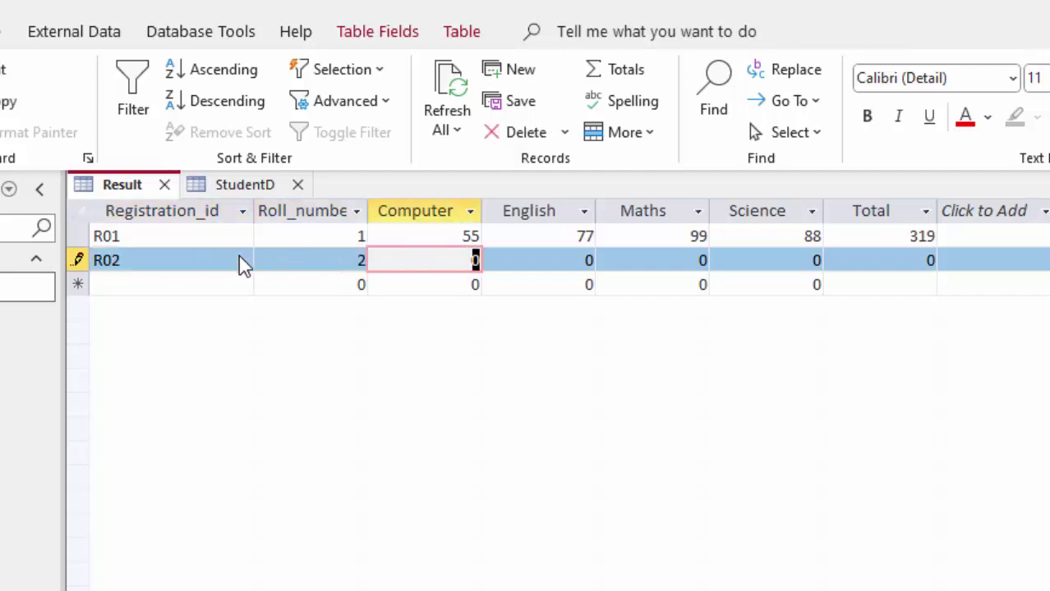
text(66)
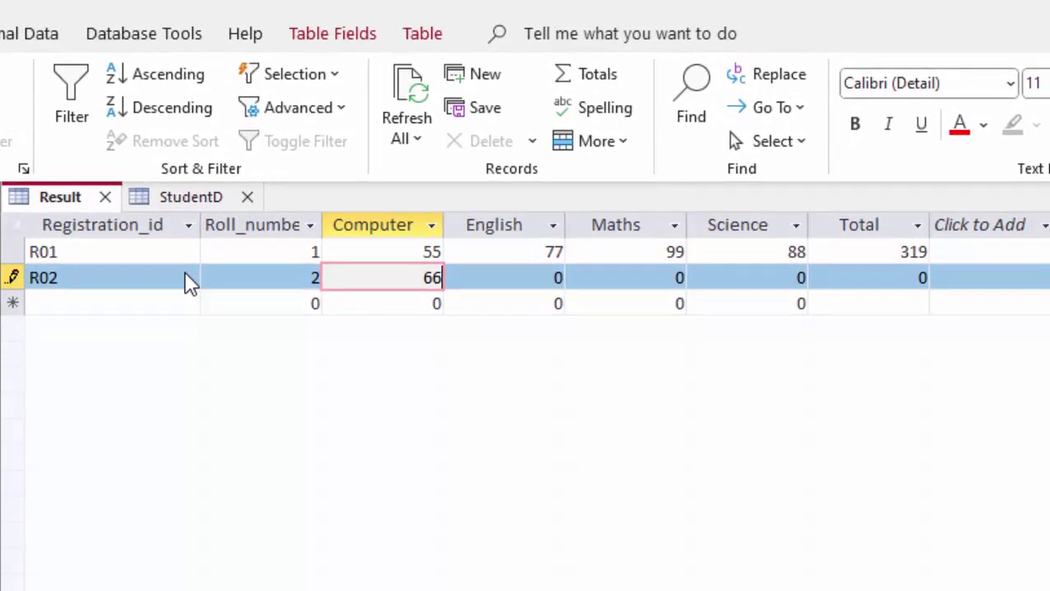
key(Tab)
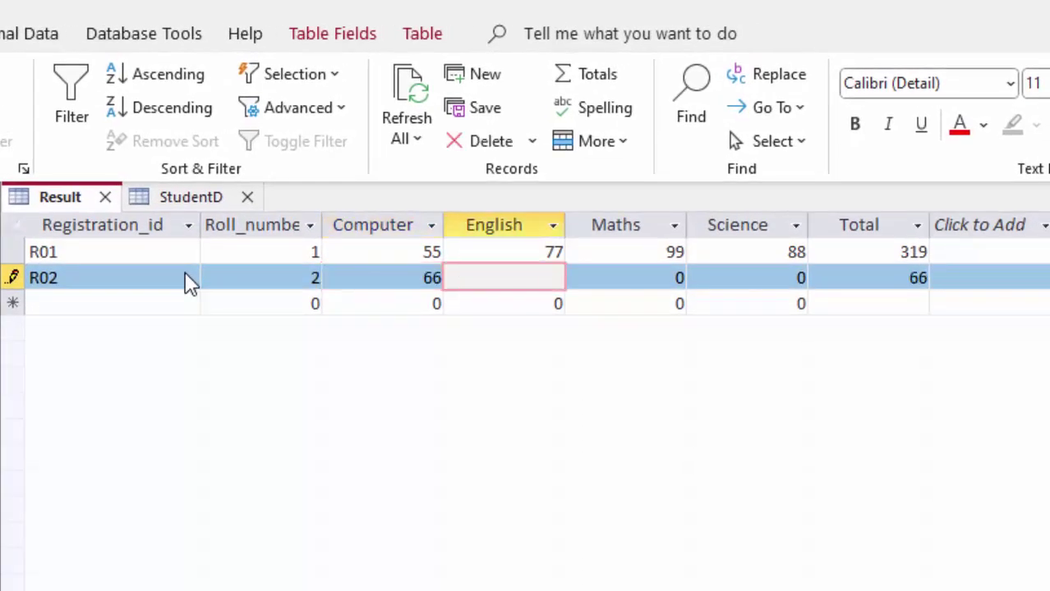
text(88)
key(Tab)
text(45)
key(Tab)
text(88)
key(Tab)
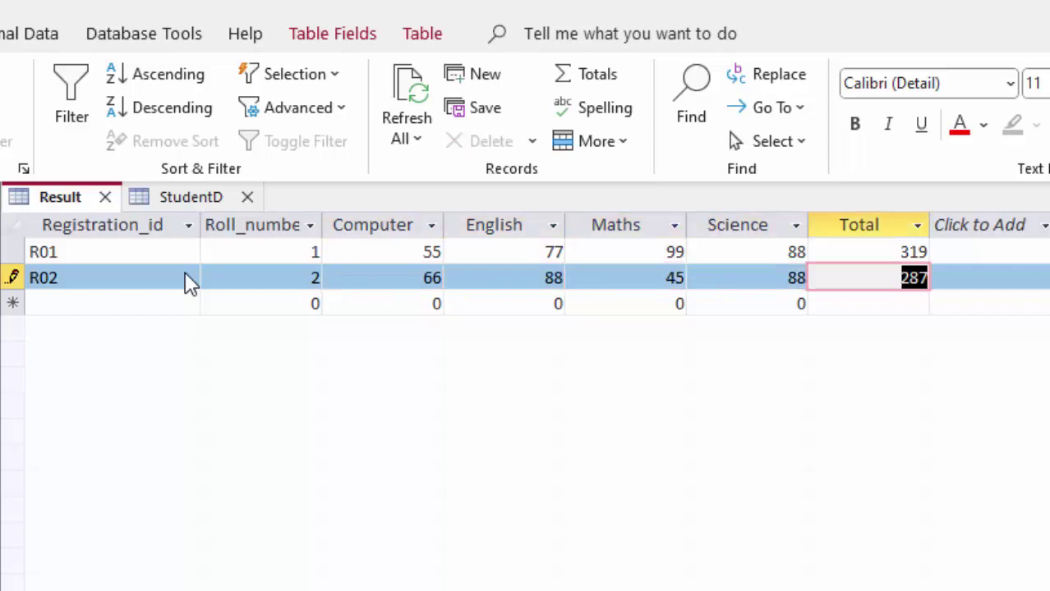
key(Tab)
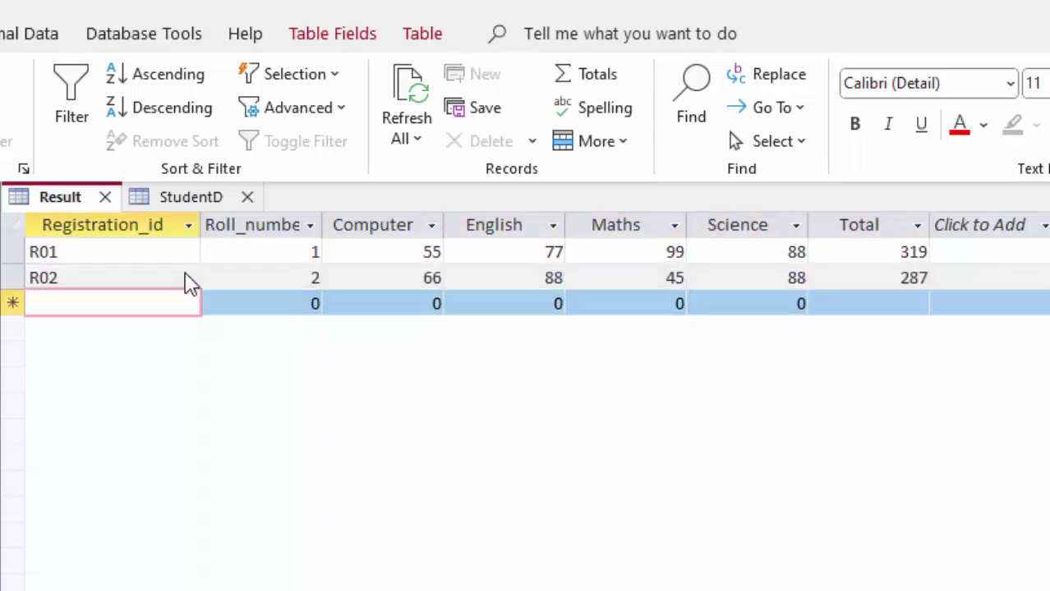
Step: Enter record R03: roll 3, marks 65, 36, 88 and 66
text(R03)
key(Tab)
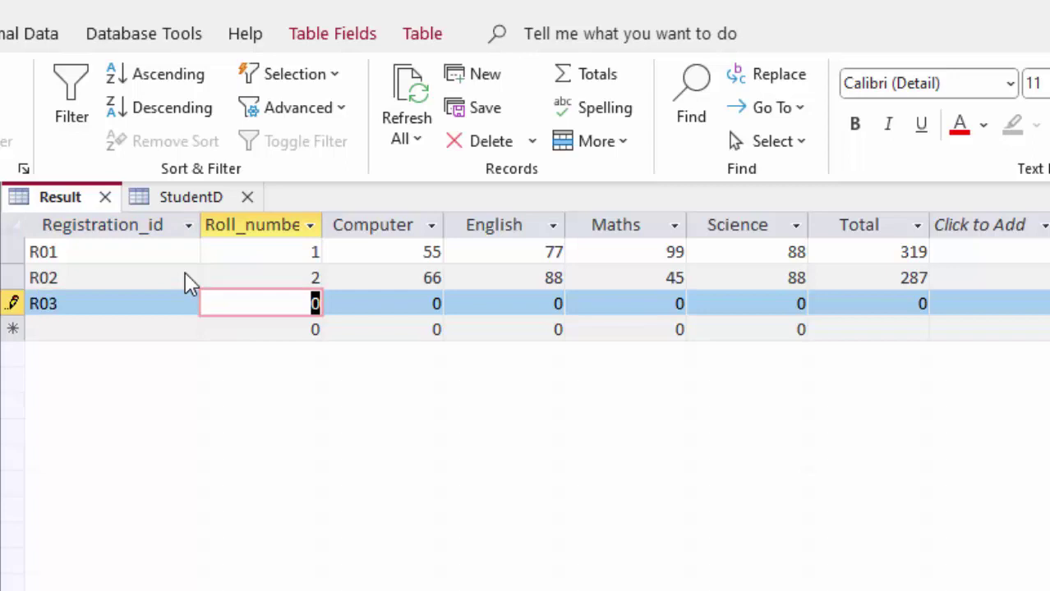
text(3)
key(Tab)
key(BackSpace)
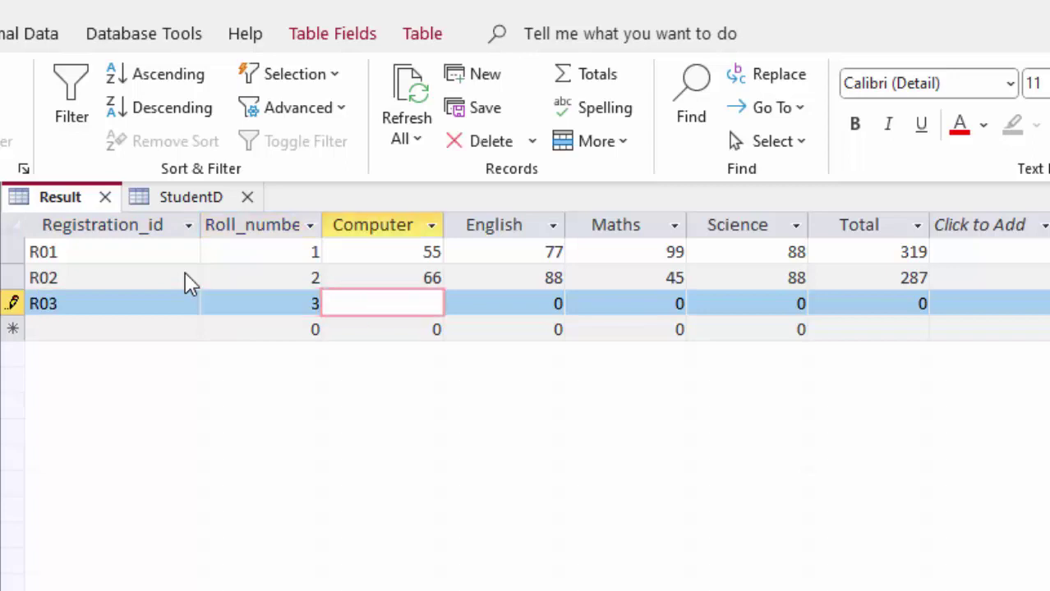
text(65)
key(Tab)
key(BackSpace)
text(36)
key(Tab)
key(BackSpace)
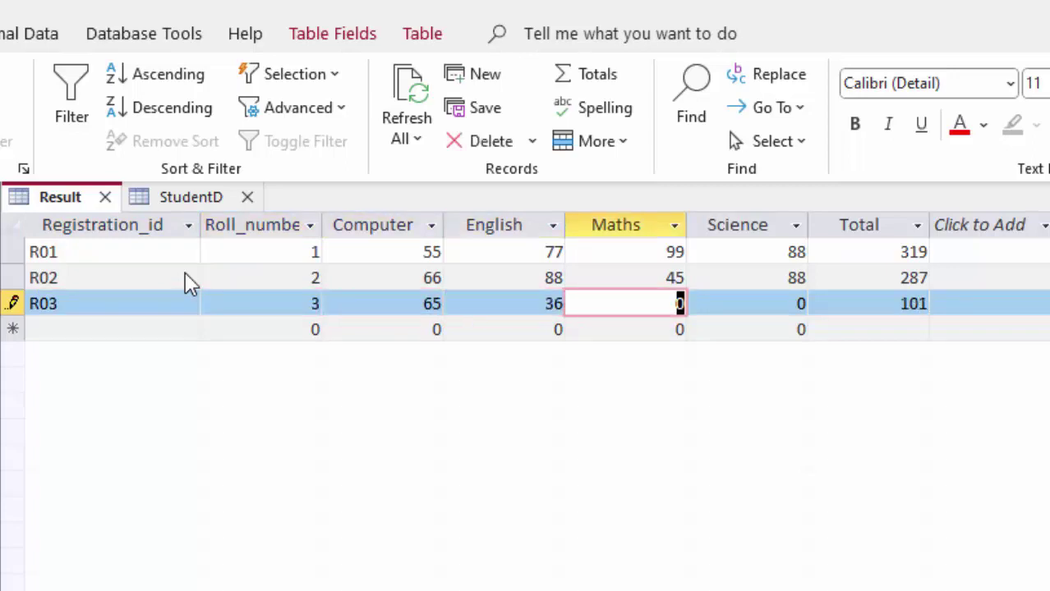
text(88)
key(Tab)
key(BackSpace)
text(66)
key(Tab)
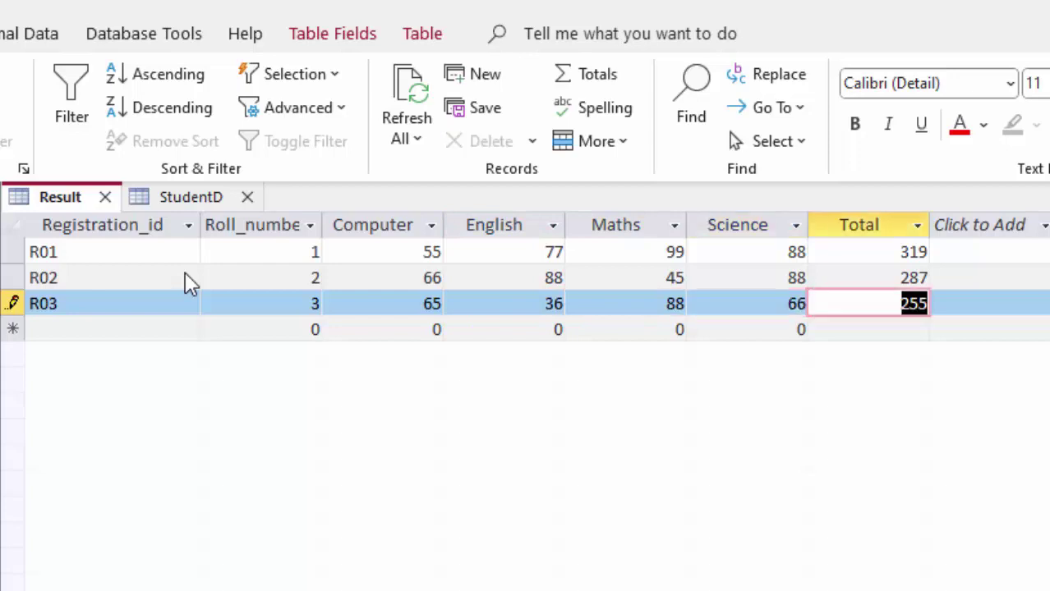
Step: Close both tables, saving Result's layout changes, then reopen StudentD and Result
click(248, 197)
click(104, 197)
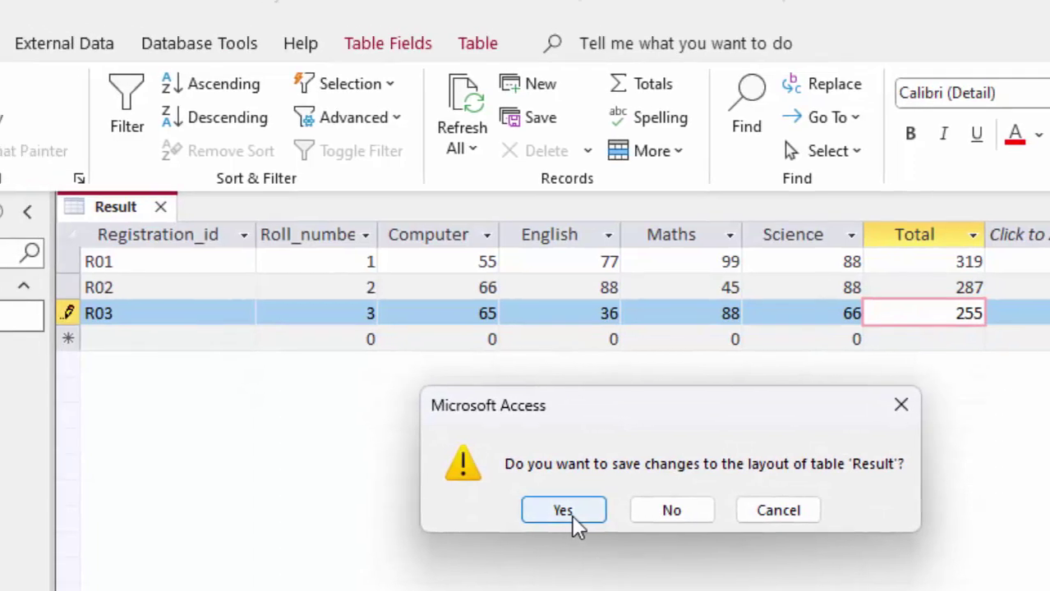
click(517, 507)
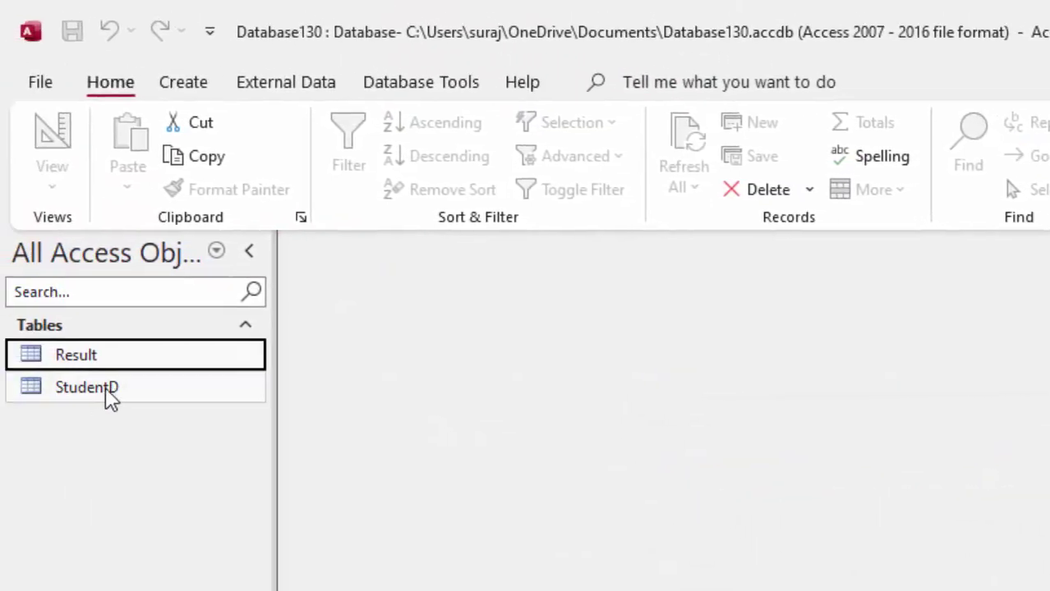
click(111, 394)
double_click(111, 395)
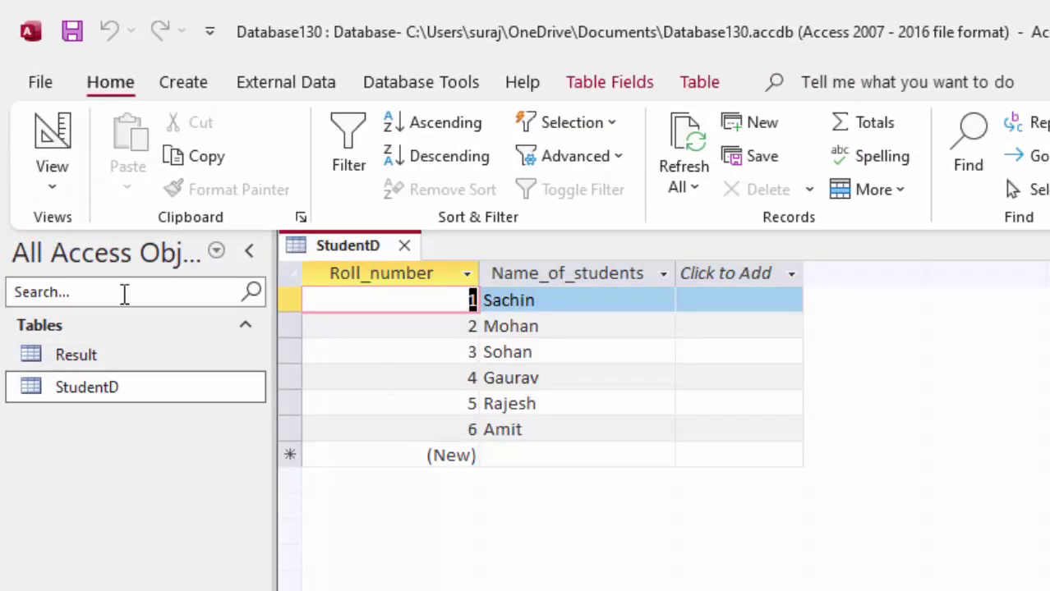
double_click(203, 361)
Step: Add Result record R04 for roll number 4 with Computer mark 66, then close Result
click(335, 375)
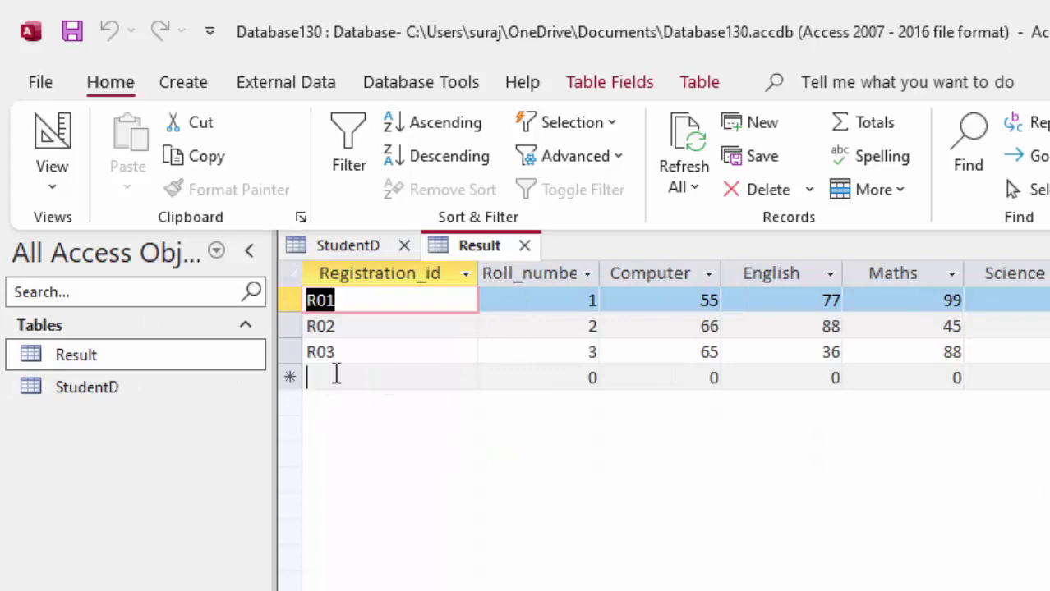
text(R0)
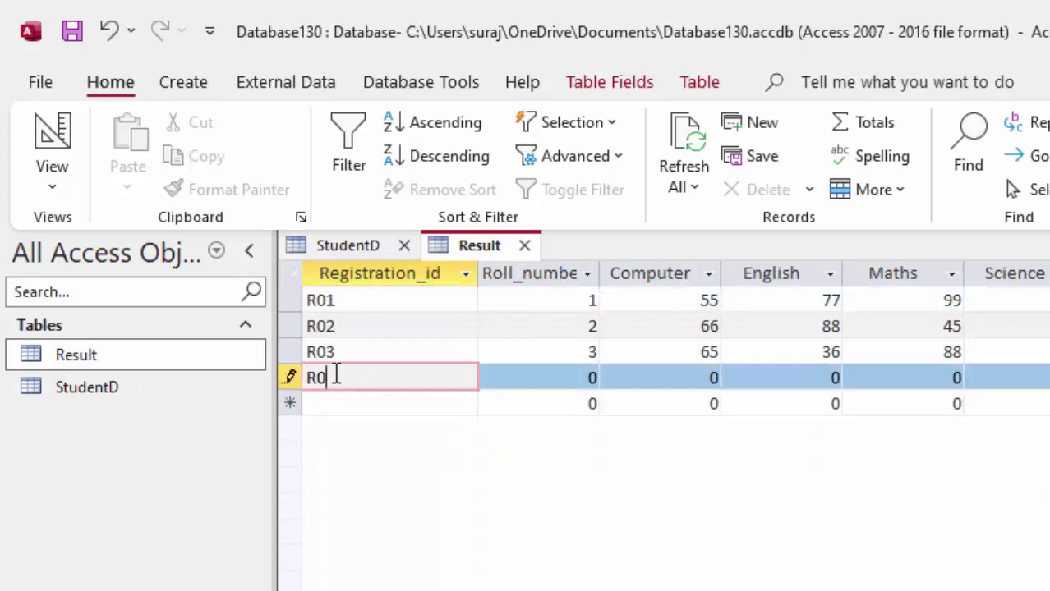
text(4)
key(Tab)
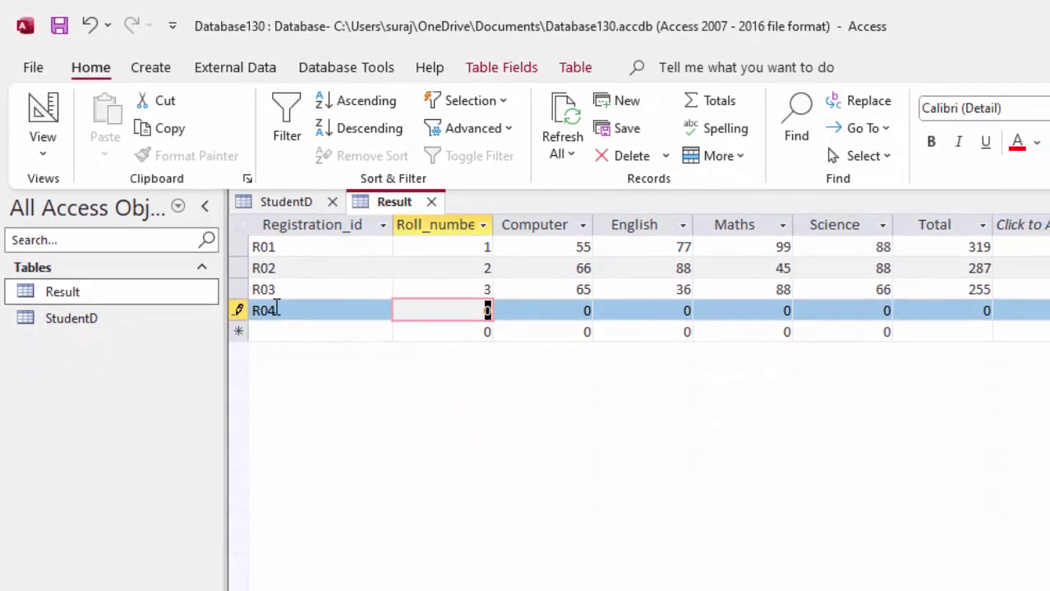
text(4)
key(Tab)
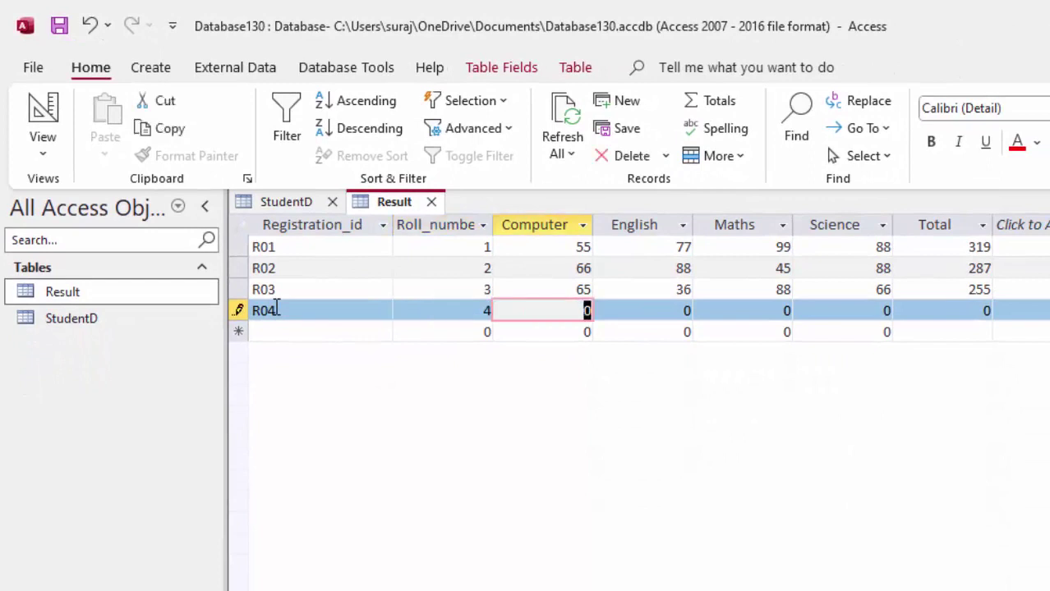
text(66)
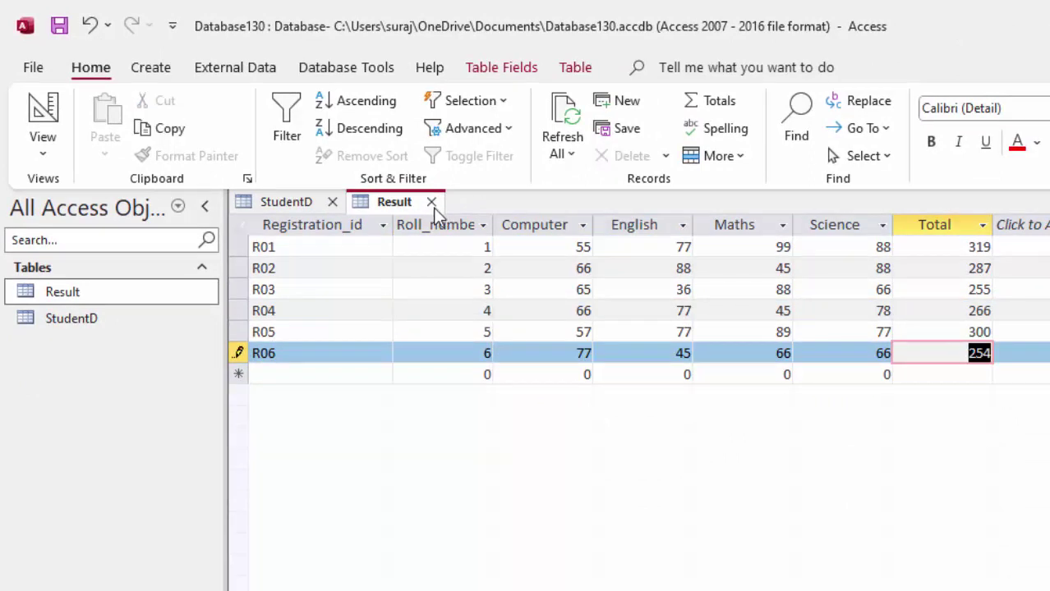
click(431, 203)
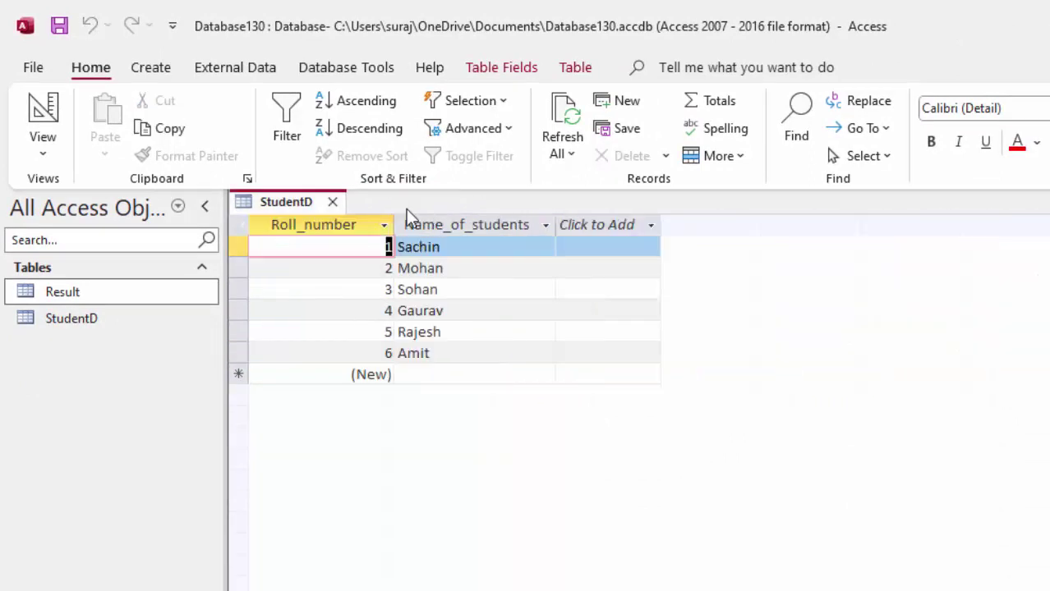
Step: Close StudentD and add the Result and StudentD tables to the Relationships window
click(332, 202)
click(319, 72)
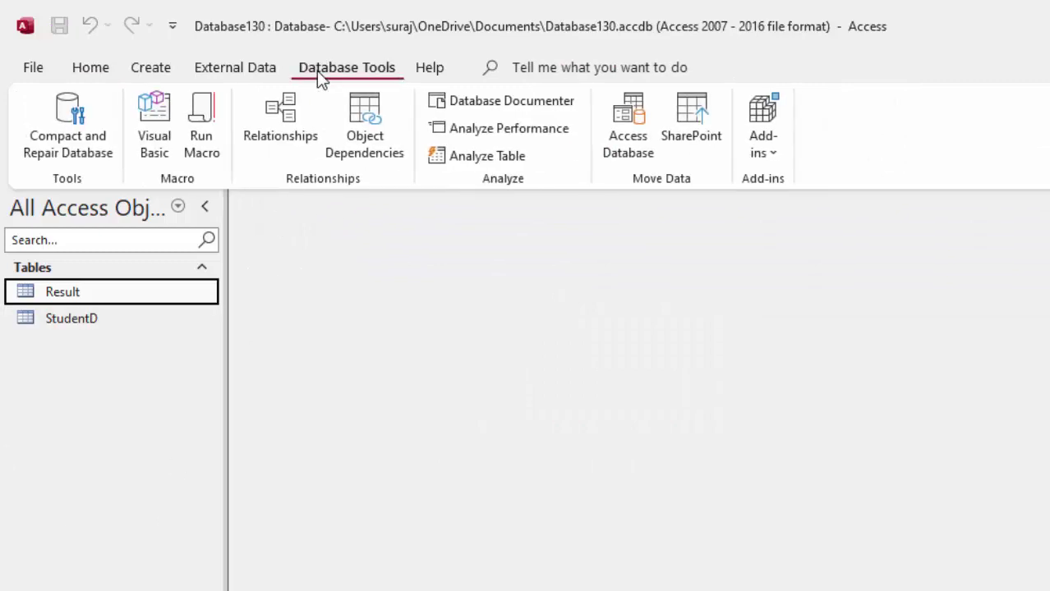
click(301, 130)
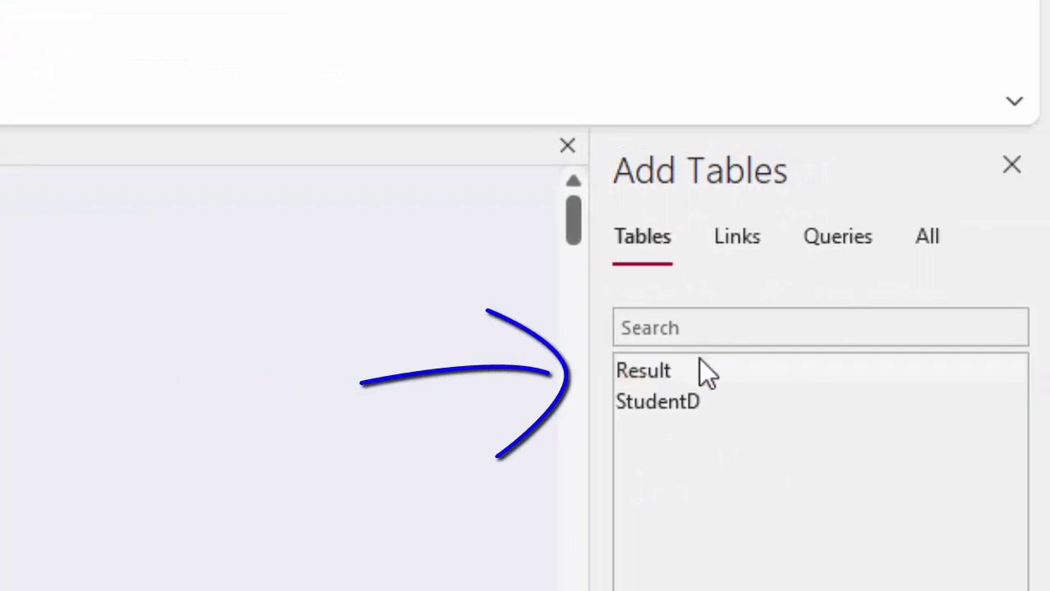
click(700, 361)
drag(96, 179, 96, 179)
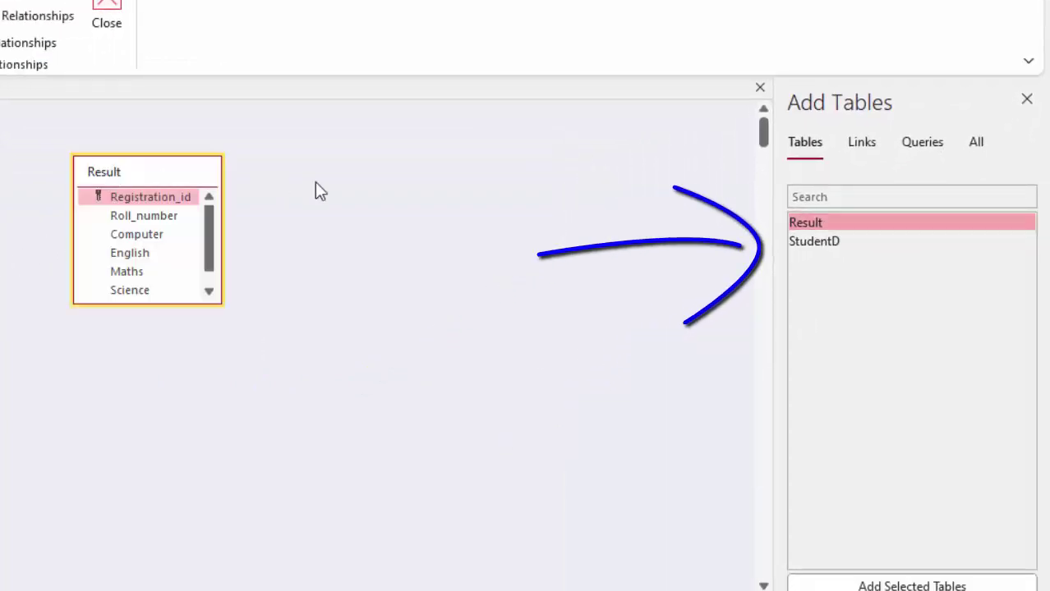
mouse_move(828, 242)
mouse_down()
mouse_move(577, 230)
mouse_move(466, 206)
mouse_up()
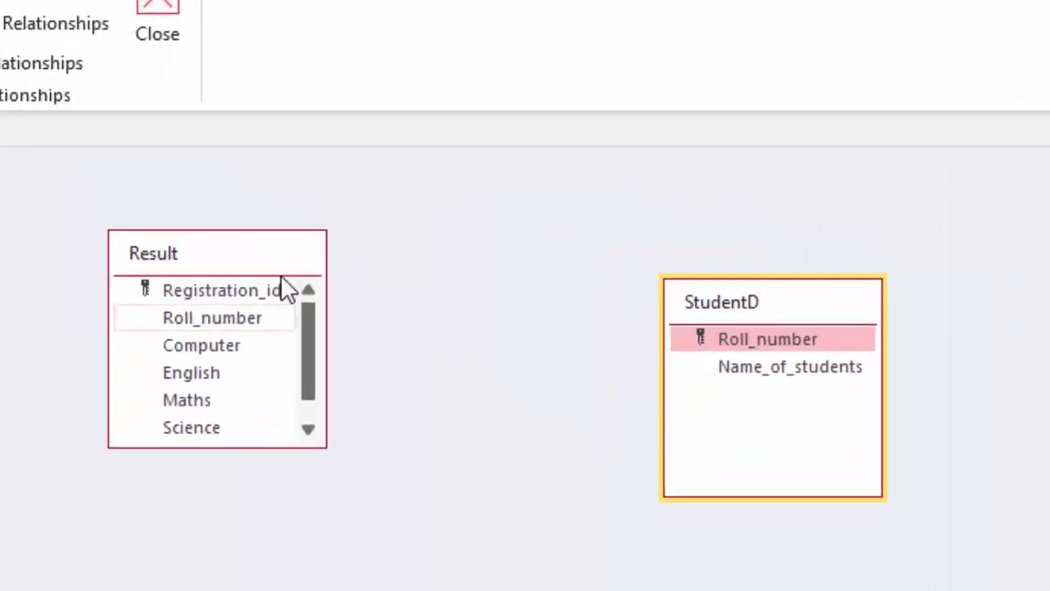
Step: Arrange the tables side by side and link StudentD.Roll_number to Result.Roll_number
drag(140, 250, 920, 320)
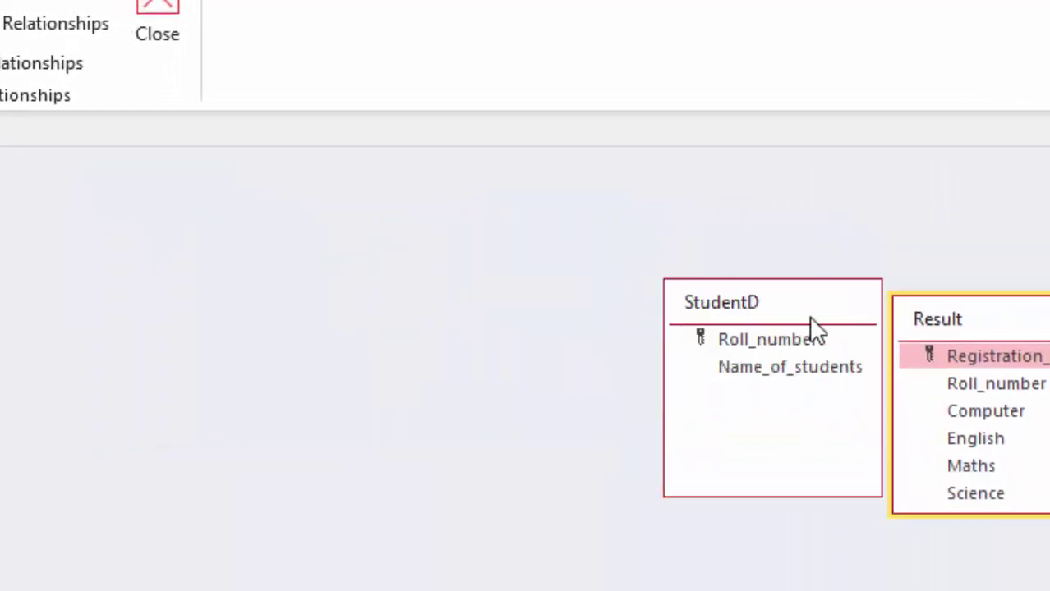
drag(813, 327, 406, 279)
drag(988, 333, 713, 272)
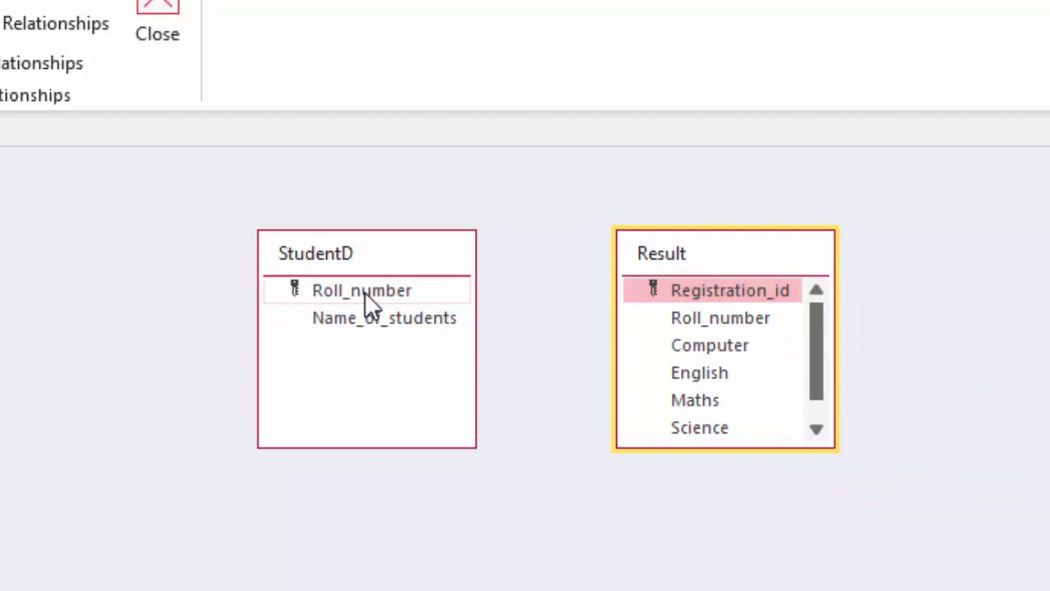
drag(370, 304, 745, 323)
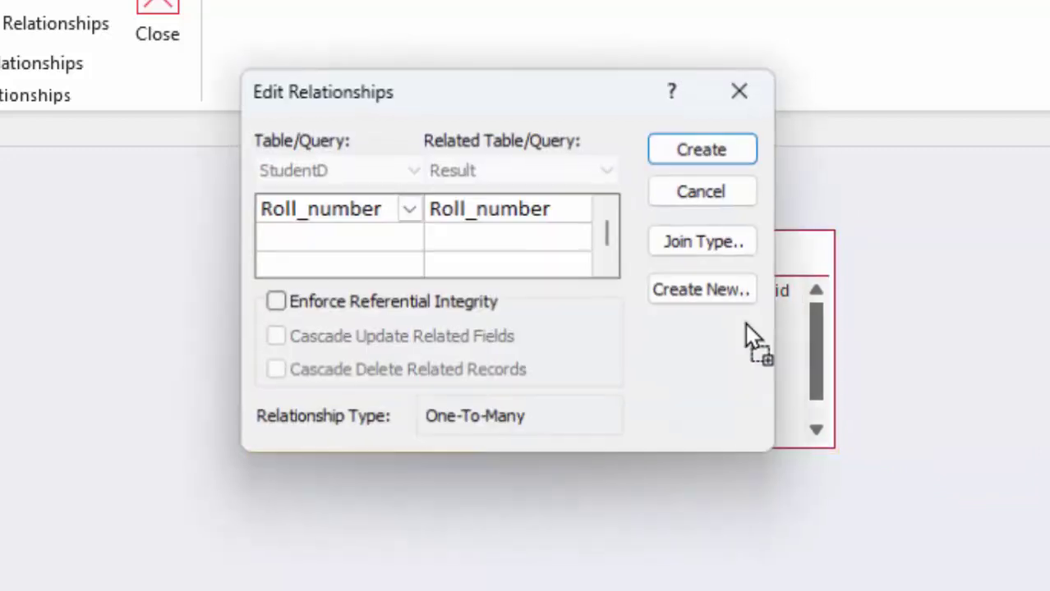
Step: Create the Roll_number link with referential integrity, cascade update and cascade delete enforced
click(374, 302)
click(376, 339)
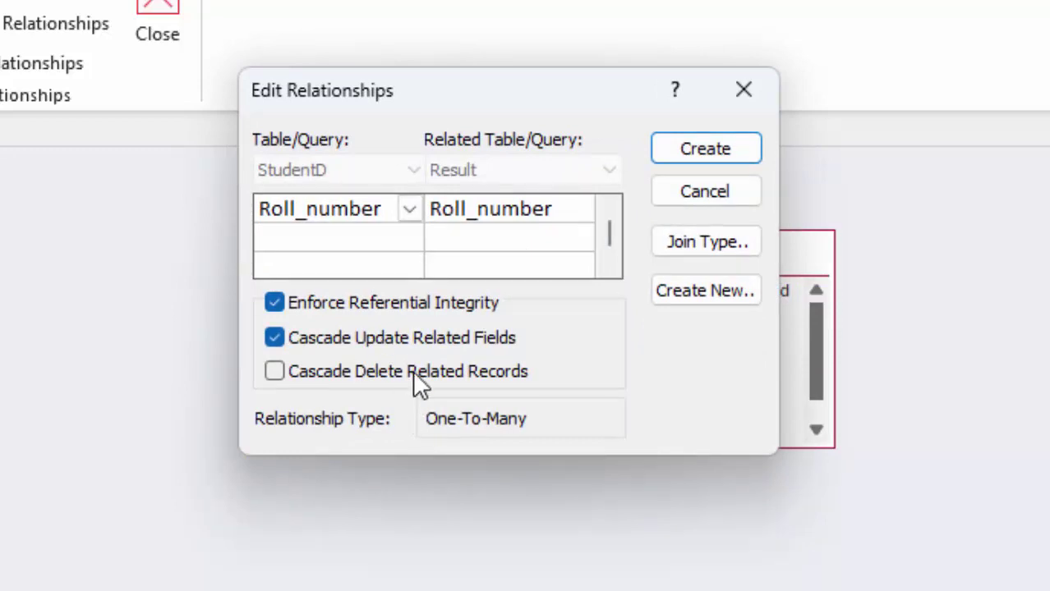
click(412, 371)
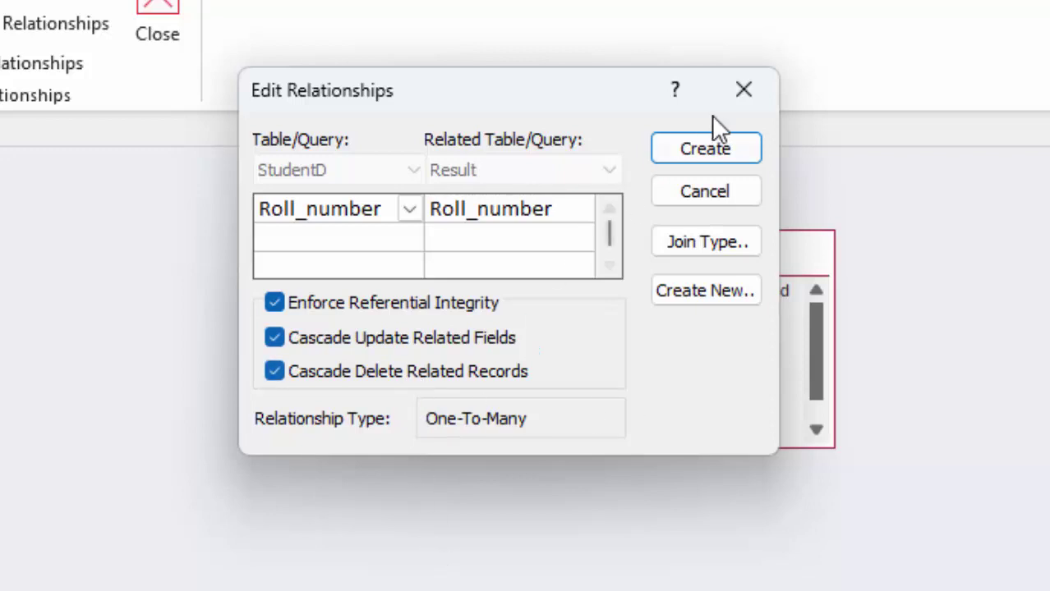
click(690, 159)
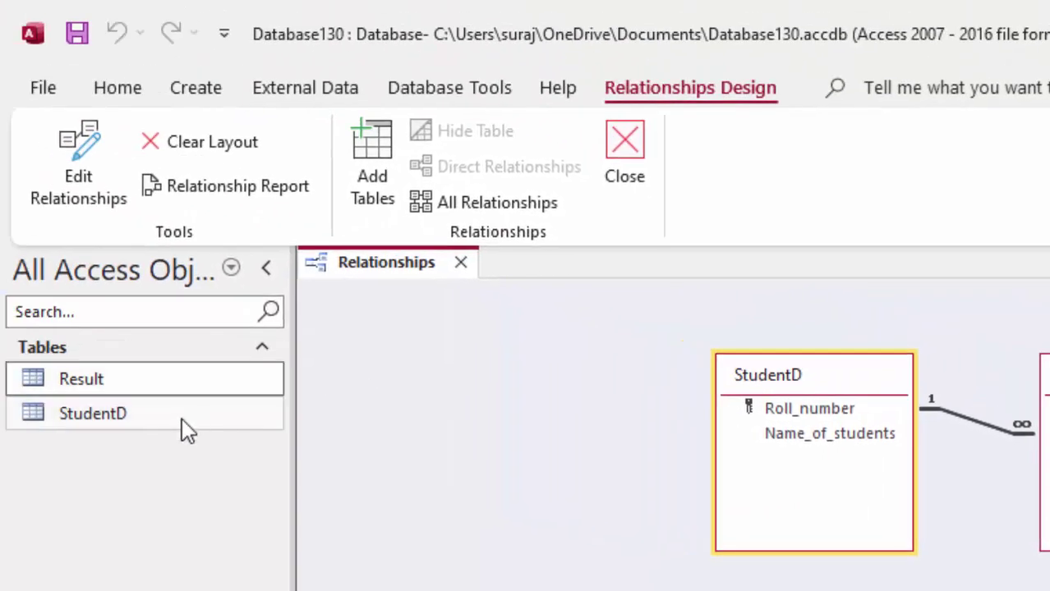
Step: Open StudentD and expand roll number 1 to show its linked Result record R01
double_click(182, 419)
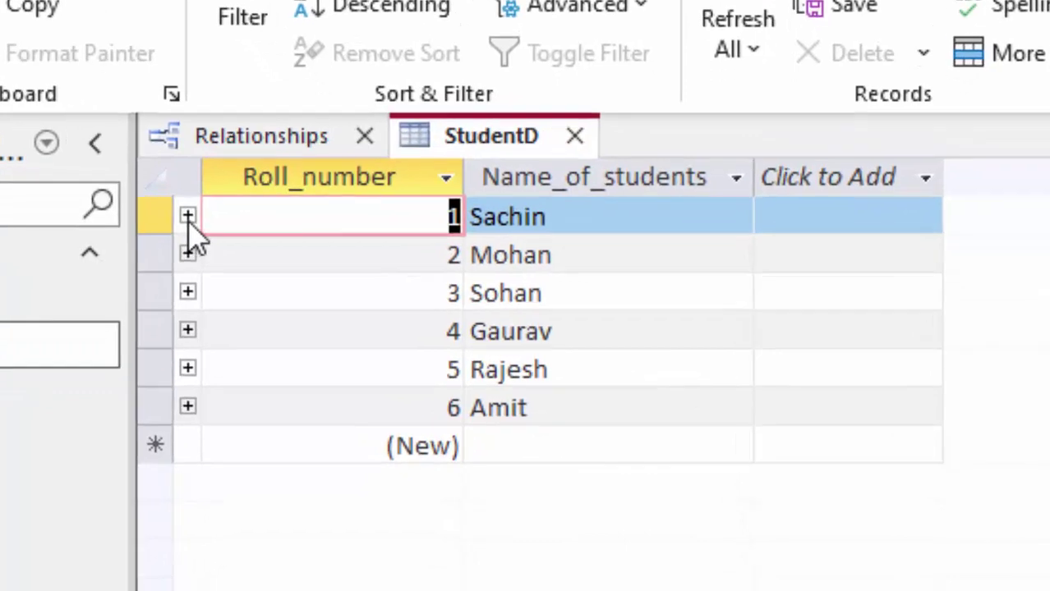
click(188, 216)
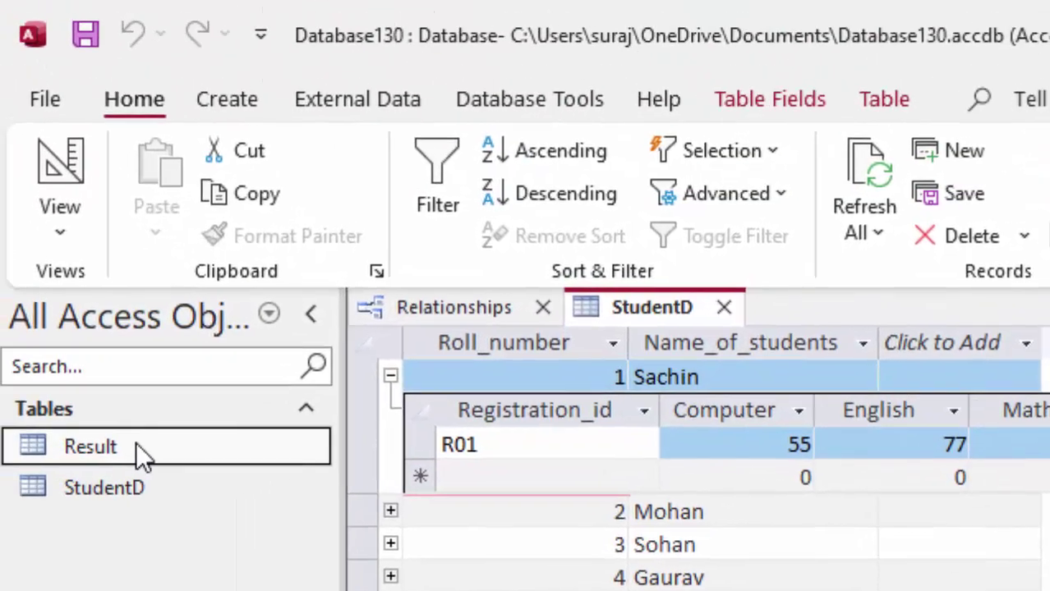
Step: Open the Result table in Design View and select the empty field row below Total
right_click(142, 454)
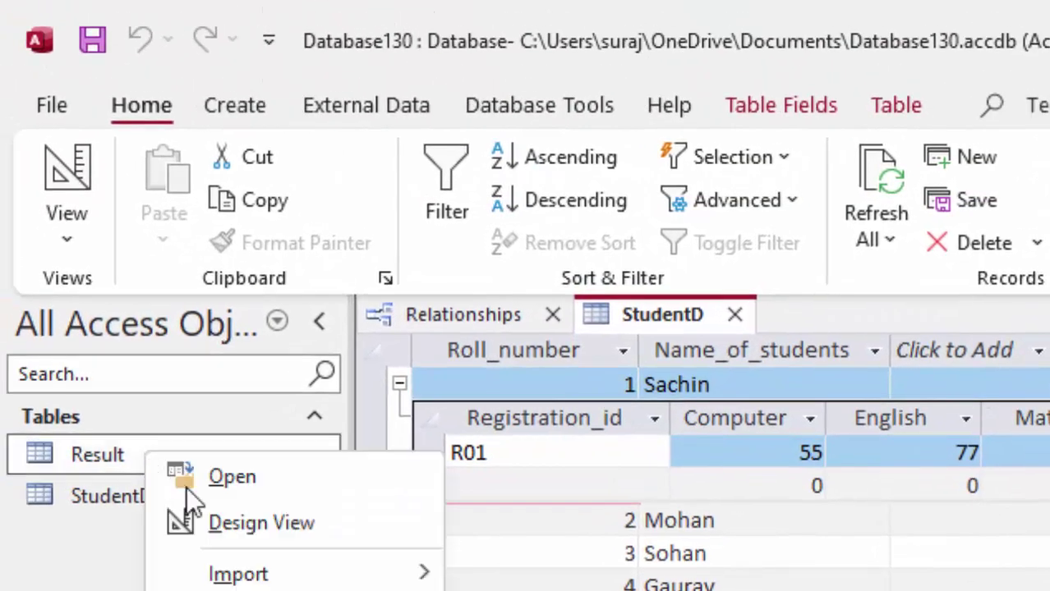
click(236, 526)
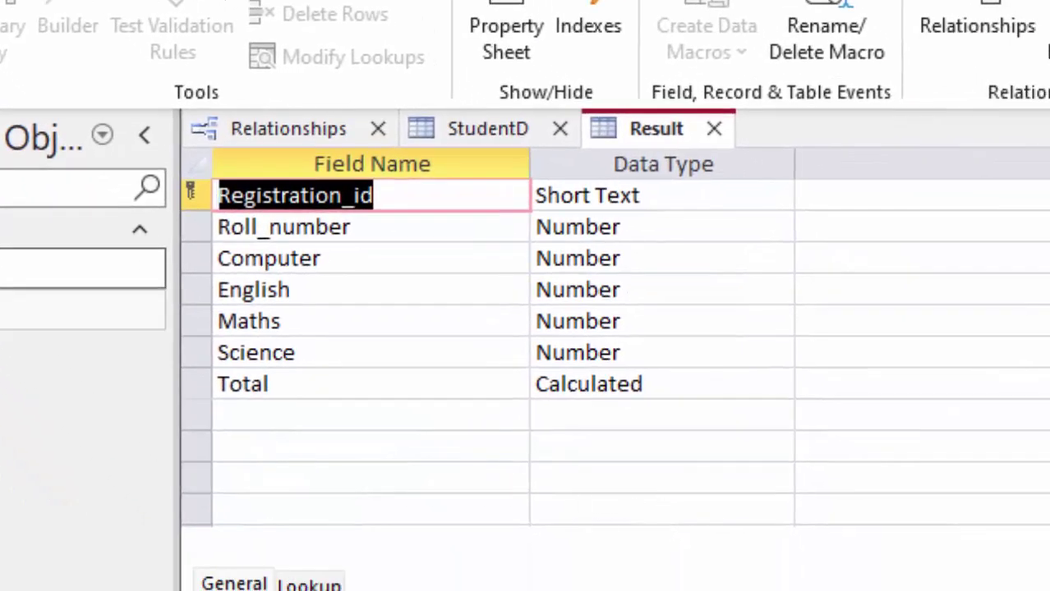
click(265, 412)
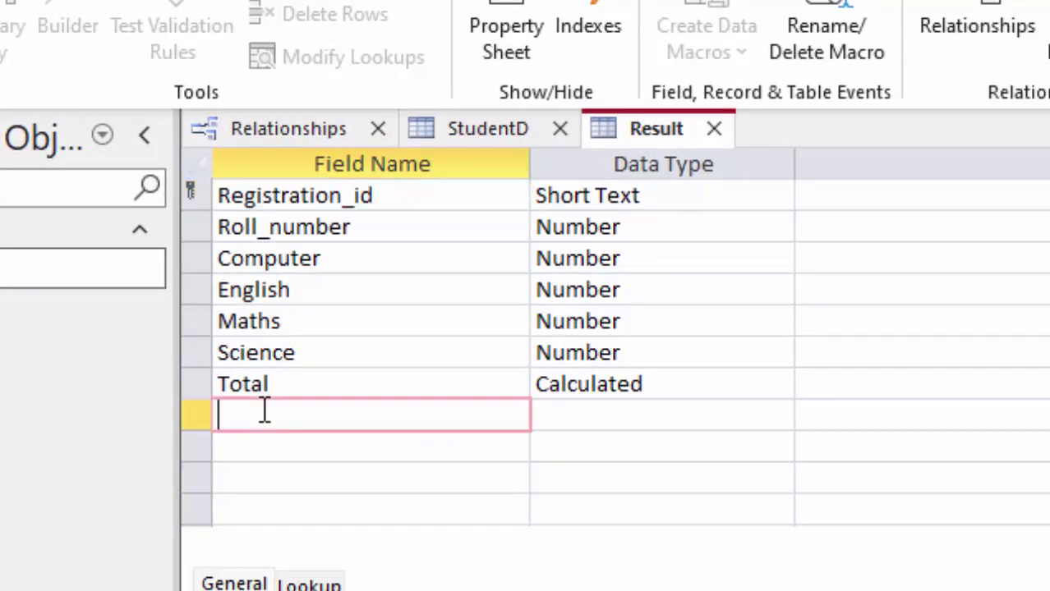